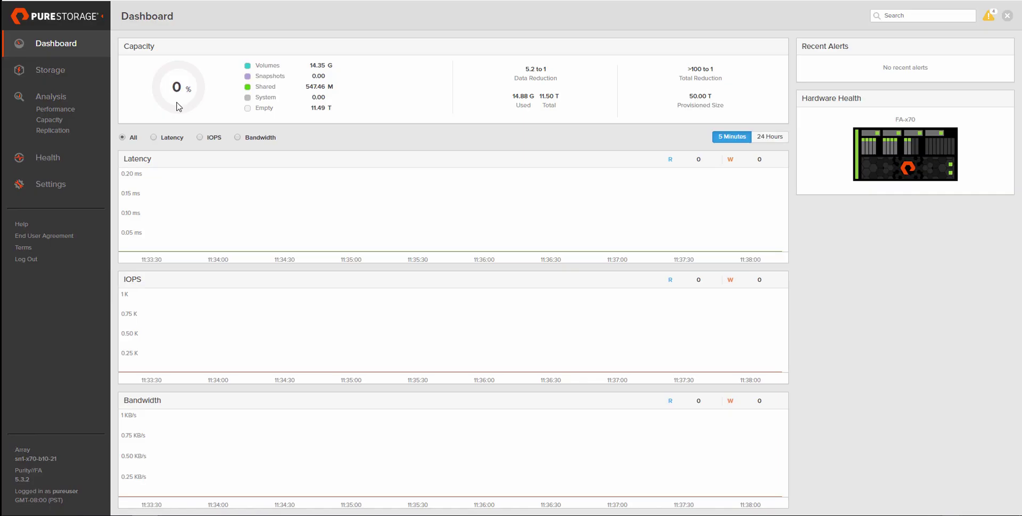
Open host B10-CHA1-SVR01 in host group vCF-AC-Testing and check its ESXi personality value.
{"action": "left_click", "coordinate": [53, 75]}
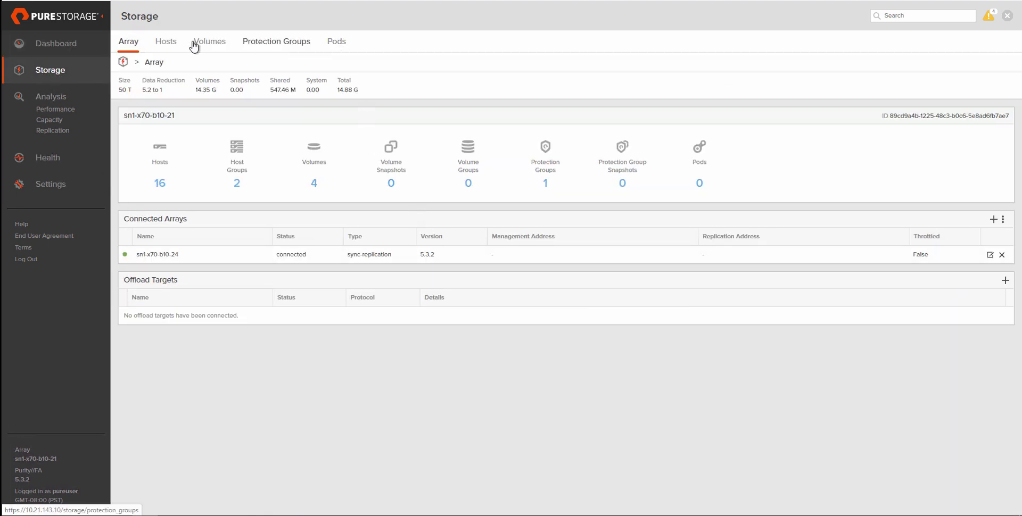
{"action": "left_click", "coordinate": [166, 42]}
{"action": "left_click", "coordinate": [153, 420]}
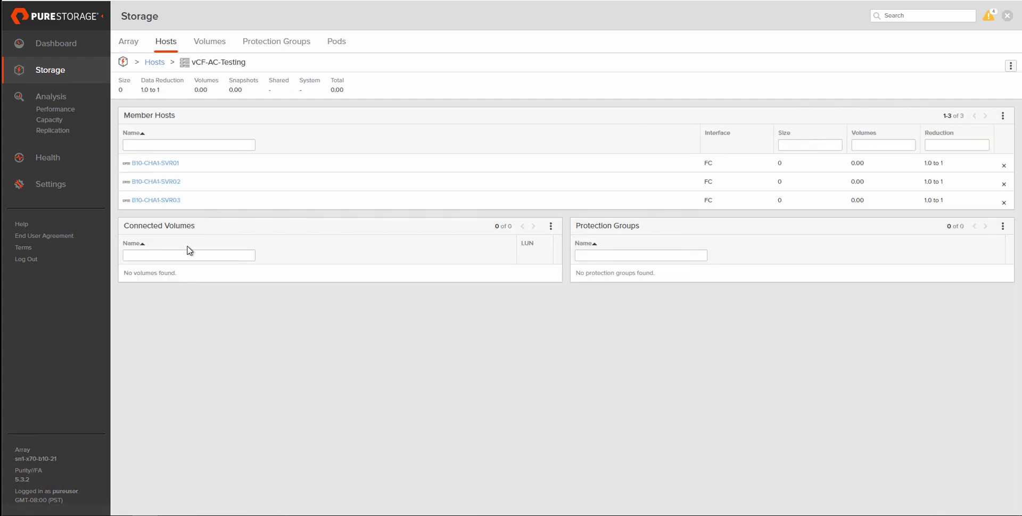
{"action": "left_click", "coordinate": [160, 165]}
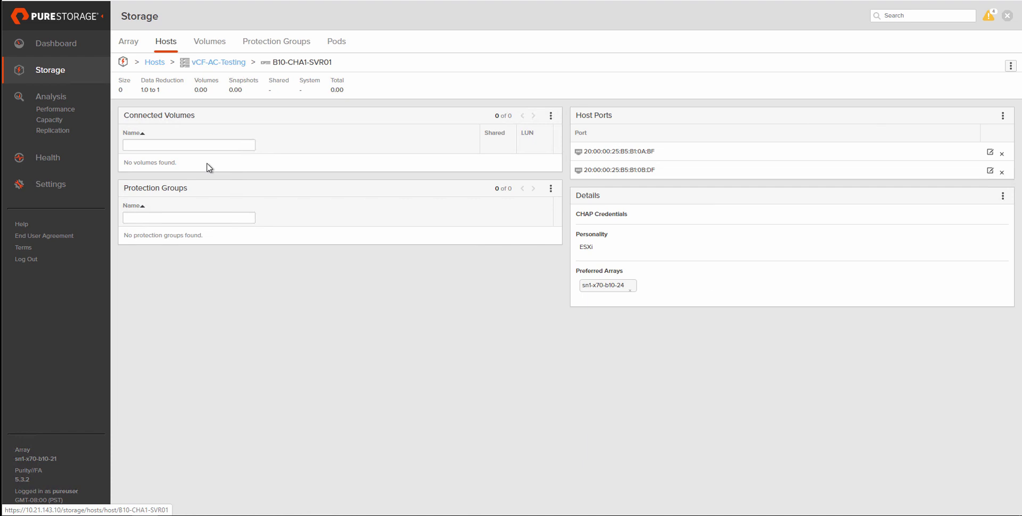
{"action": "left_click_drag", "start_coordinate": [600, 250], "coordinate": [583, 249]}
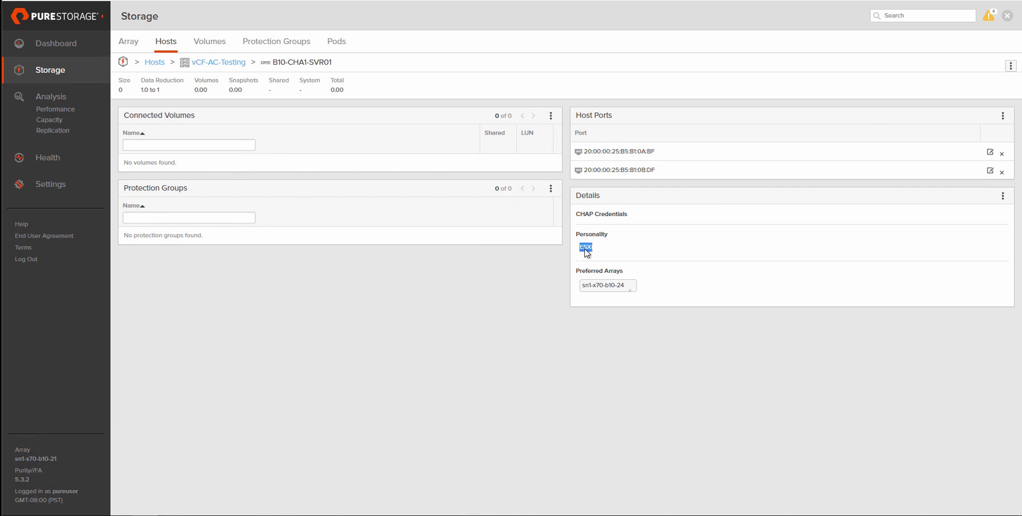
{"action": "left_click", "coordinate": [598, 250]}
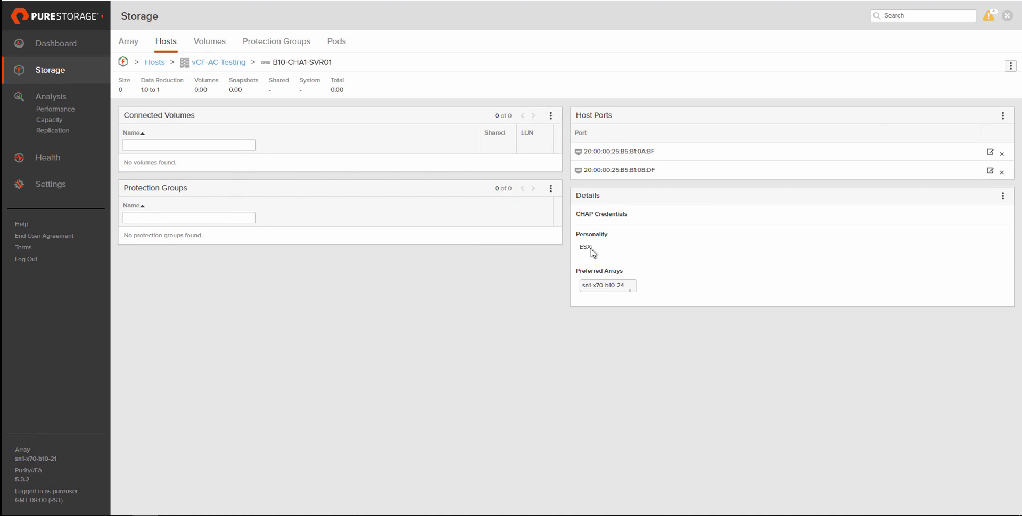
Create pod vCF-AC and stretch it to array sn1-x70-b10-24.
{"action": "left_click", "coordinate": [340, 47]}
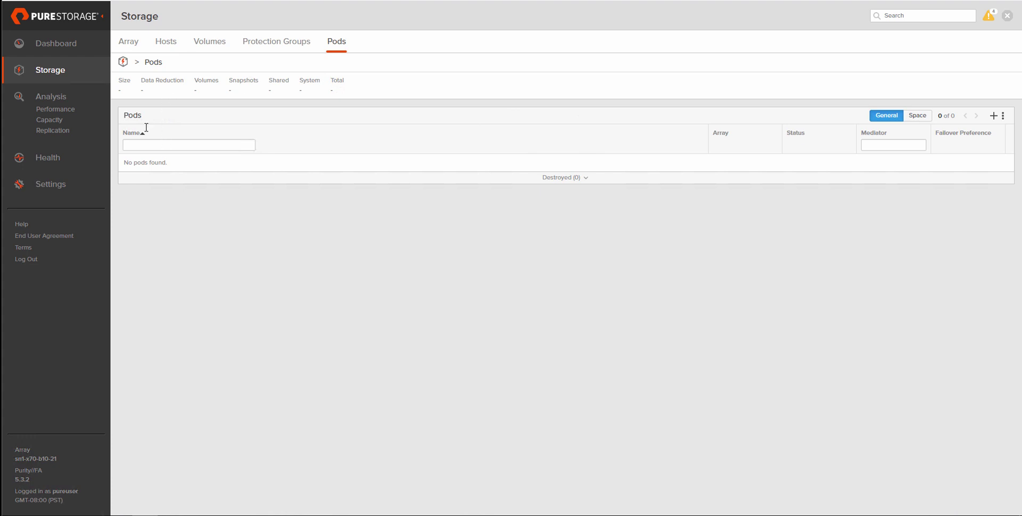
{"action": "left_click", "coordinate": [993, 116]}
{"action": "type", "text": "v"}
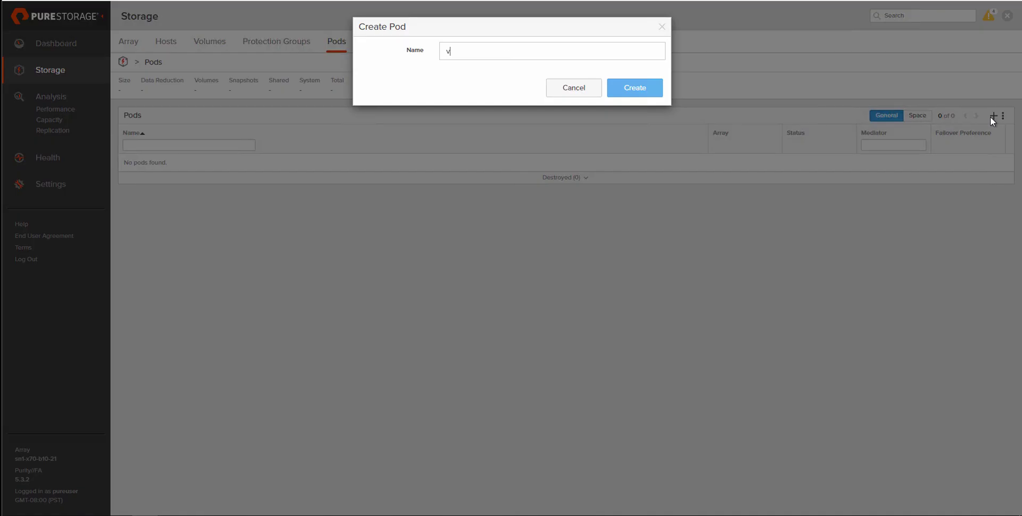
{"action": "type", "text": "CF-AC"}
{"action": "left_click", "coordinate": [645, 93]}
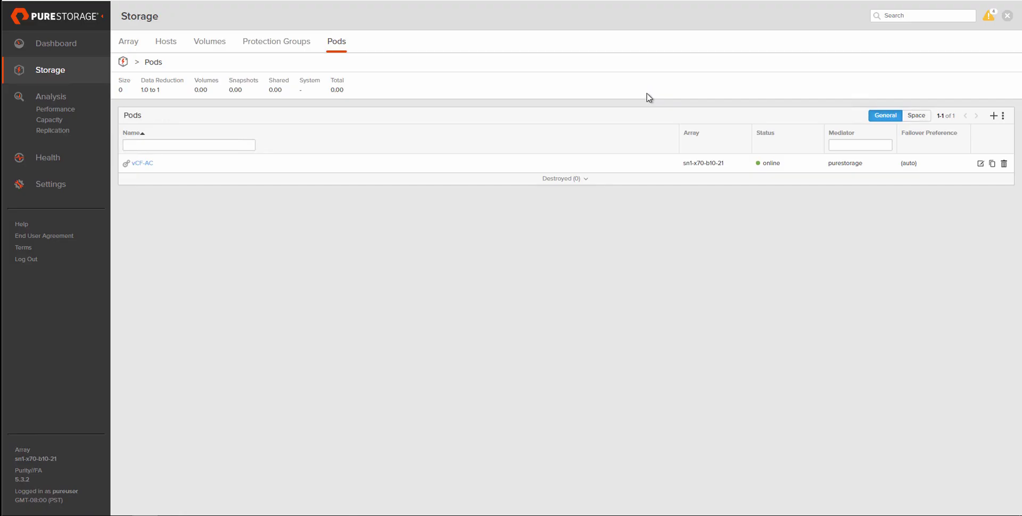
{"action": "left_click", "coordinate": [142, 164]}
{"action": "left_click", "coordinate": [1003, 116]}
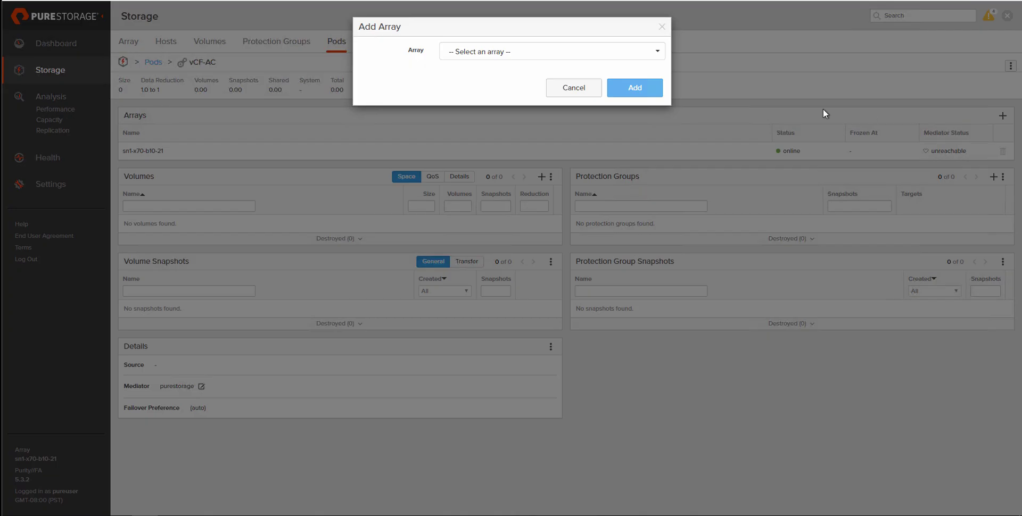
{"action": "left_click", "coordinate": [548, 61]}
{"action": "left_click", "coordinate": [520, 75]}
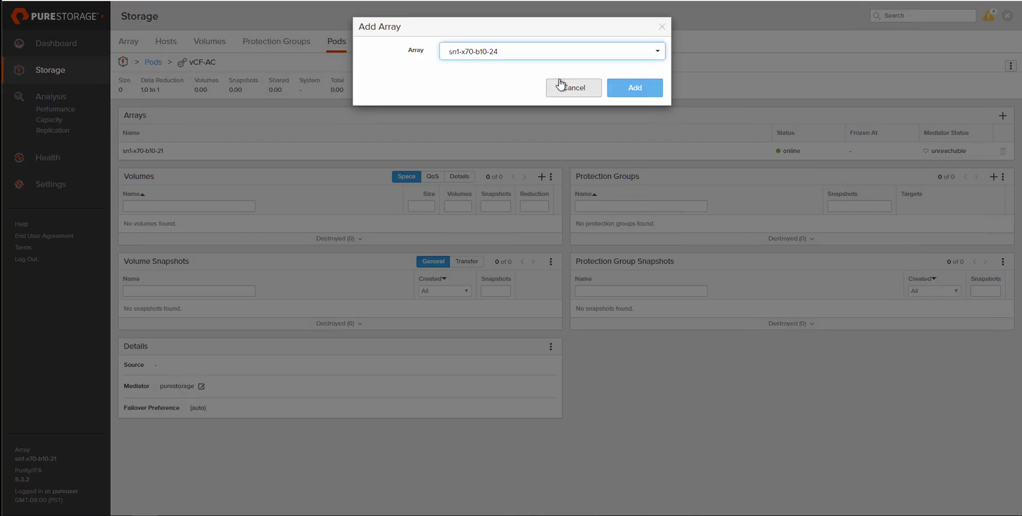
{"action": "left_click", "coordinate": [636, 89]}
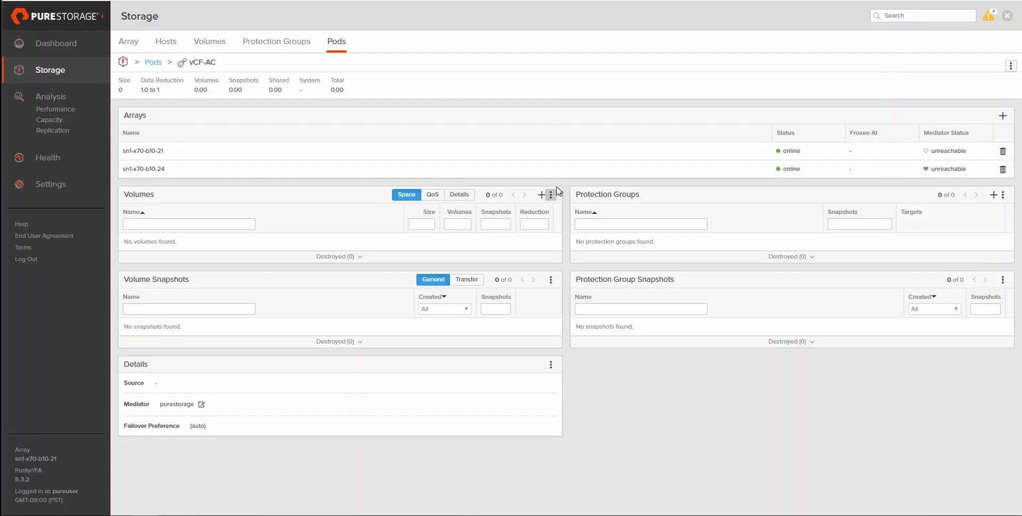
Create a 10 T volume named vCF-AC inside the pod.
{"action": "left_click", "coordinate": [541, 195]}
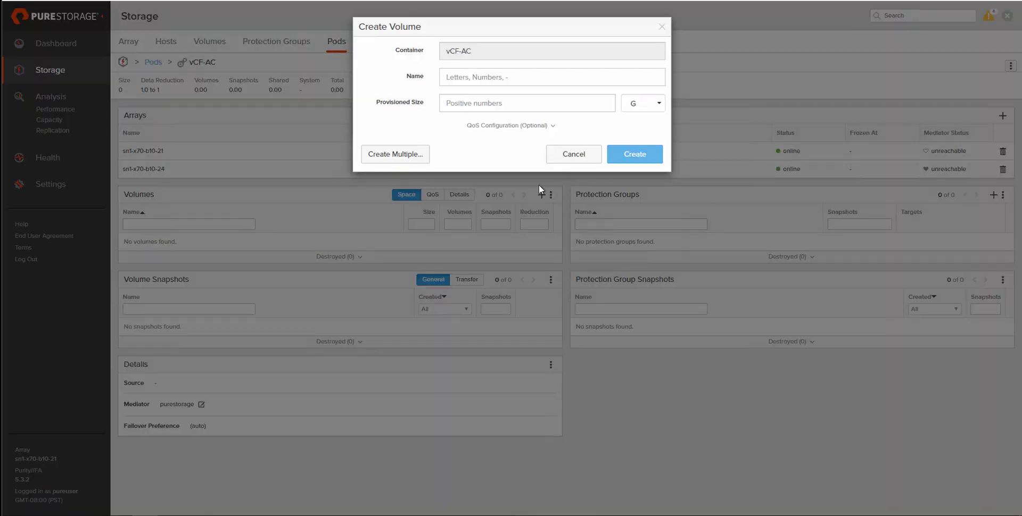
{"action": "type", "text": "vC"}
{"action": "type", "text": "10"}
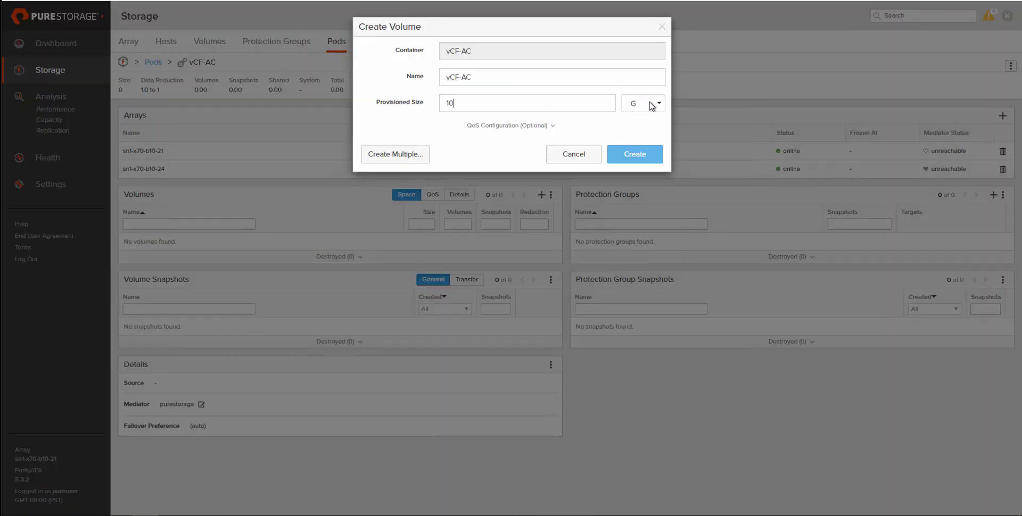
{"action": "left_click", "coordinate": [650, 102]}
{"action": "left_click", "coordinate": [637, 168]}
{"action": "left_click", "coordinate": [634, 155]}
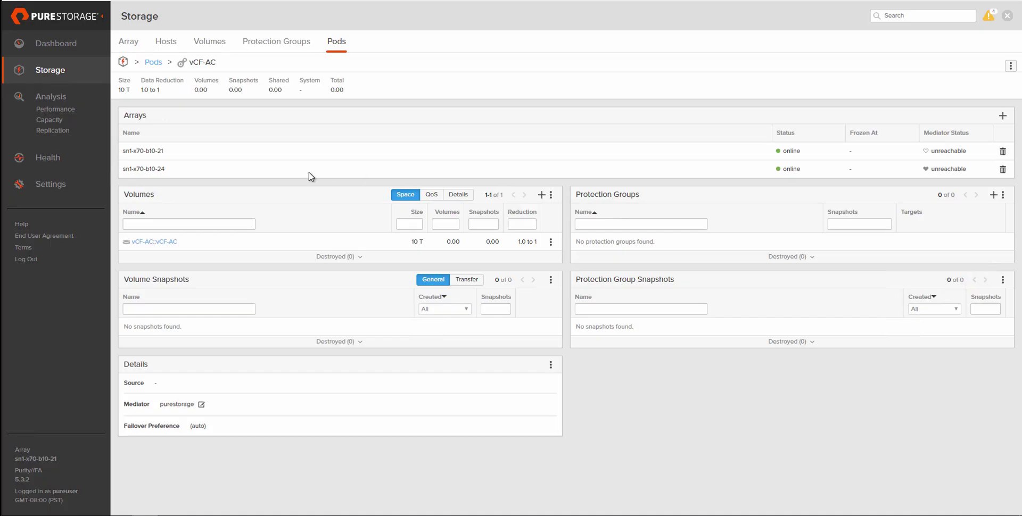
Connect volume vCF-AC to host group vCF-AC-Testing on the first array.
{"action": "left_click", "coordinate": [160, 243]}
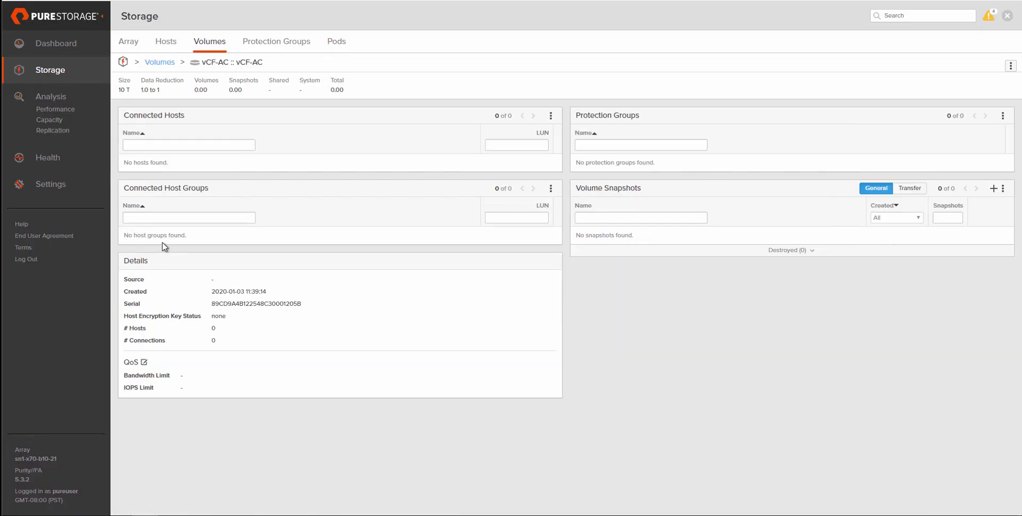
{"action": "left_click", "coordinate": [549, 188]}
{"action": "left_click", "coordinate": [520, 205]}
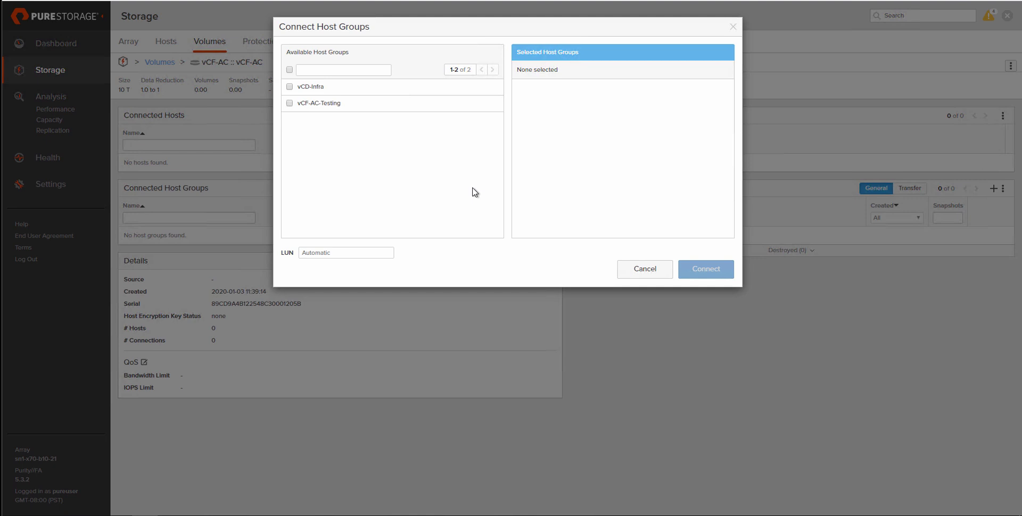
{"action": "left_click", "coordinate": [289, 103]}
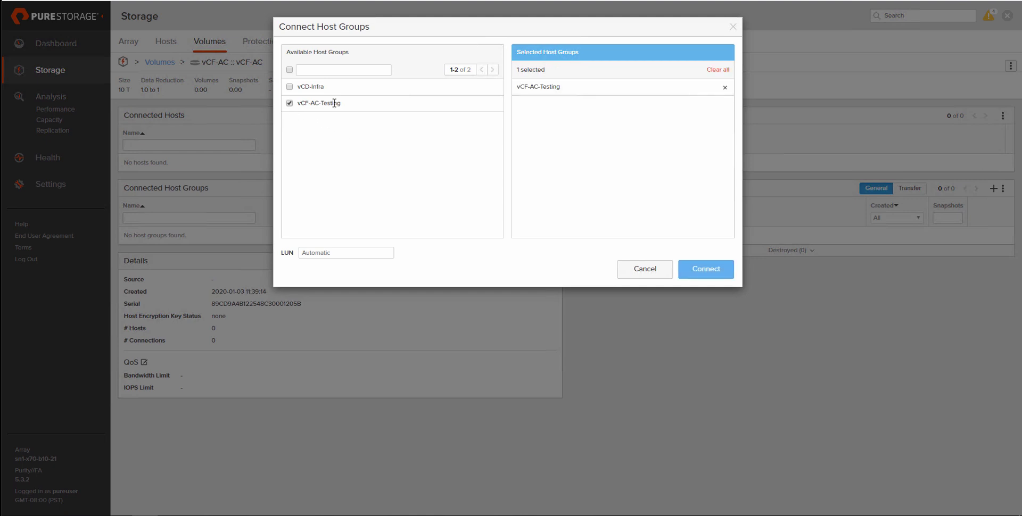
{"action": "left_click", "coordinate": [714, 269]}
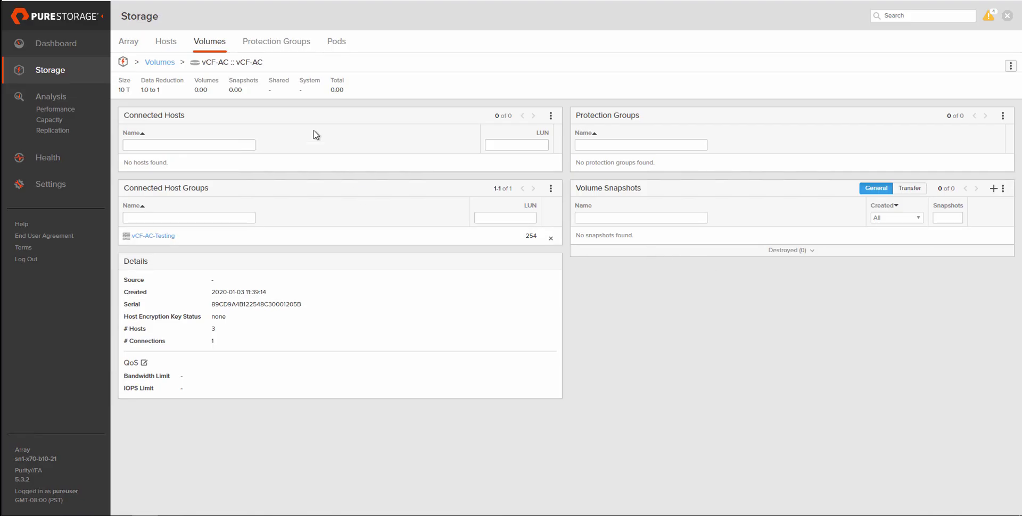
On array sn1-x70-b10-24, connect the pod's vCF-AC volume to host group vCF-AC-1.
{"action": "left_click", "coordinate": [56, 43]}
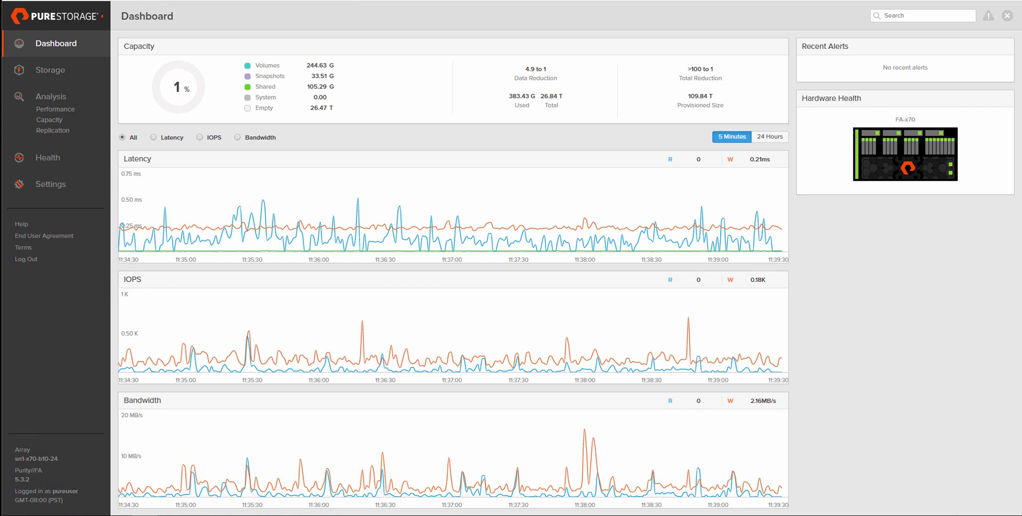
{"action": "left_click", "coordinate": [61, 72]}
{"action": "left_click", "coordinate": [341, 44]}
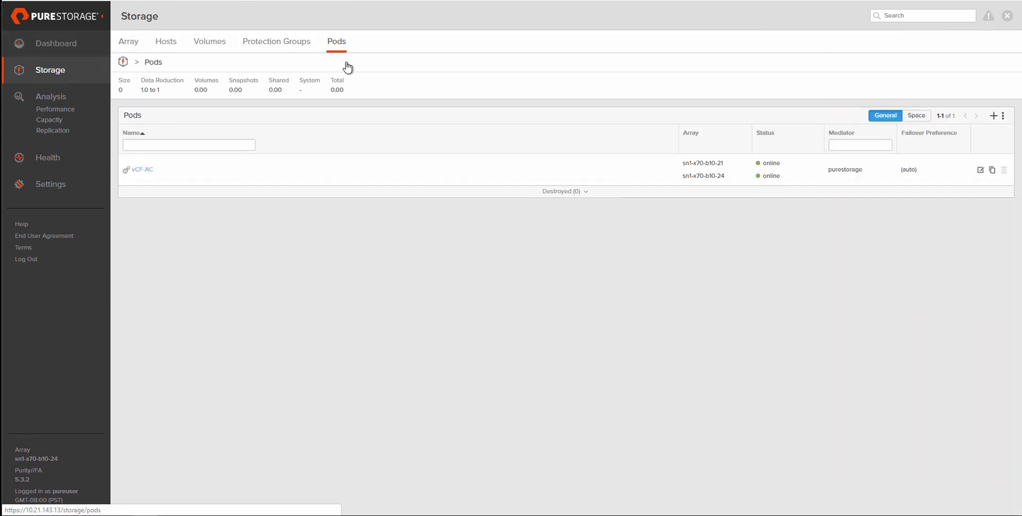
{"action": "left_click", "coordinate": [147, 171]}
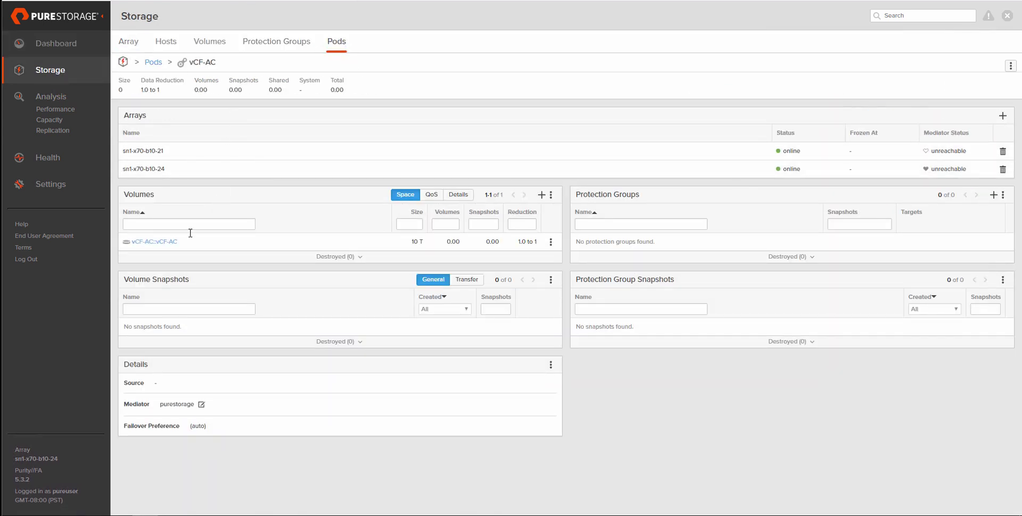
{"action": "left_click", "coordinate": [166, 244]}
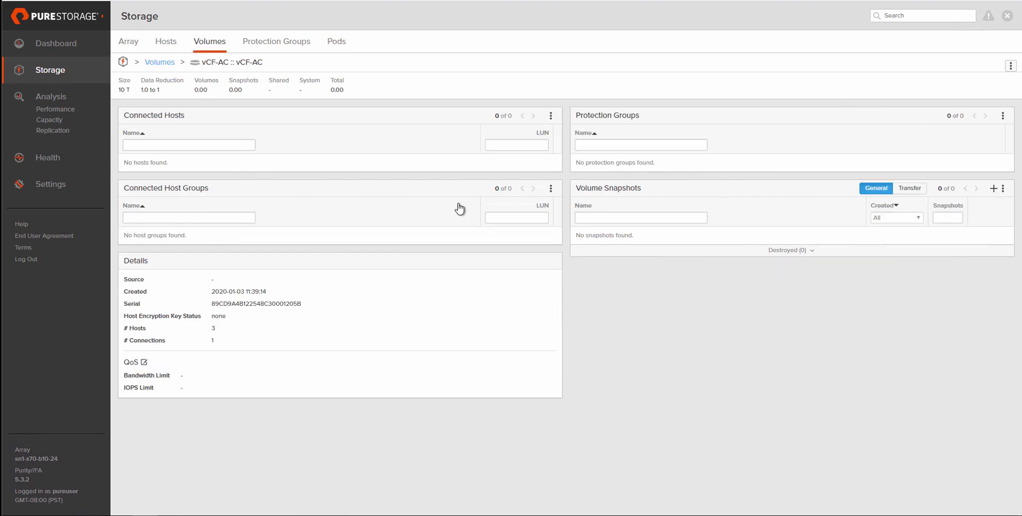
{"action": "left_click", "coordinate": [551, 189]}
{"action": "left_click", "coordinate": [483, 204]}
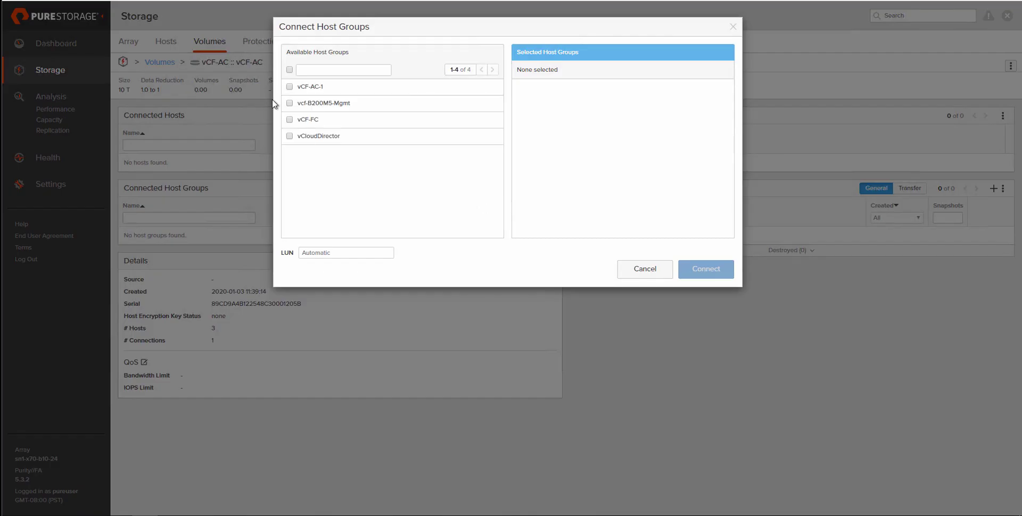
{"action": "left_click", "coordinate": [290, 88]}
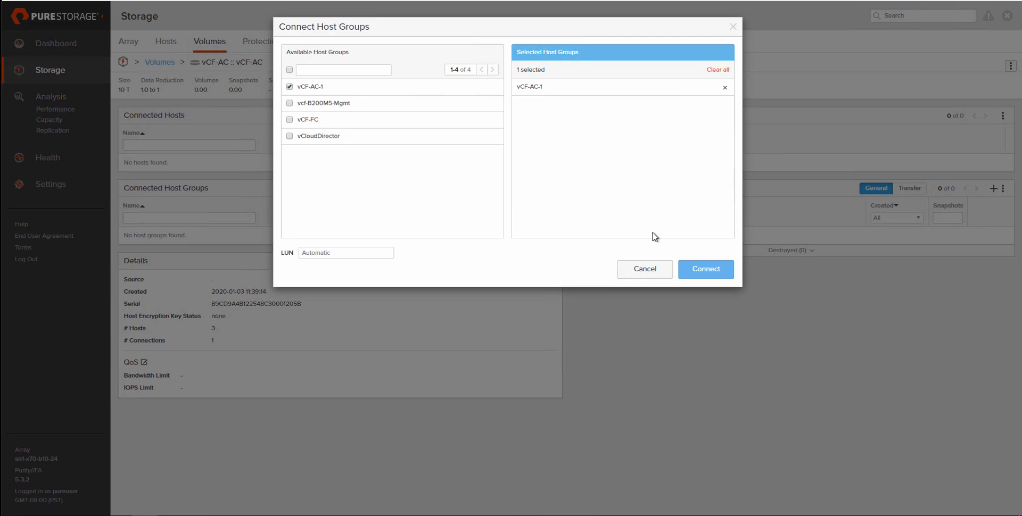
{"action": "left_click", "coordinate": [706, 269]}
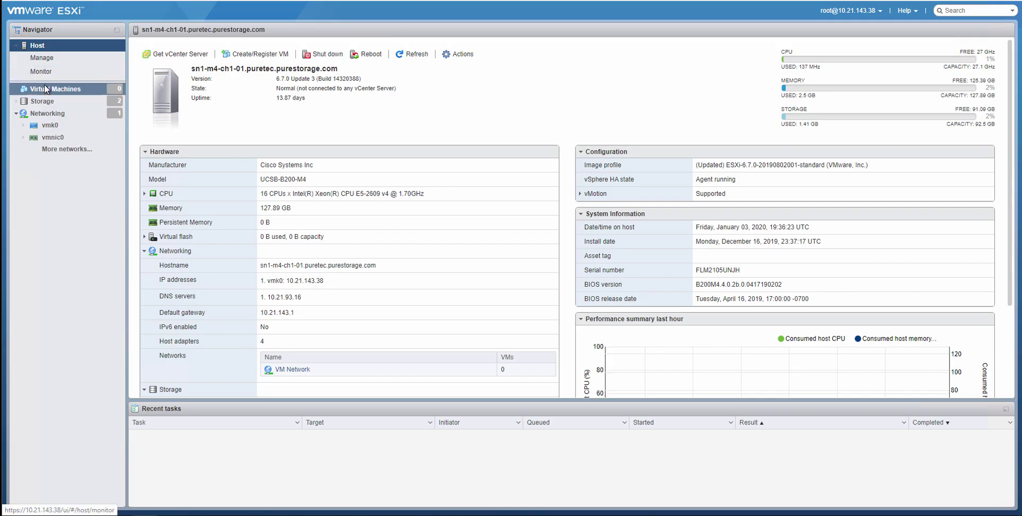
Rescan storage devices and all host bus adapters so the 10 TB PURE FC disk appears.
{"action": "left_click", "coordinate": [42, 101]}
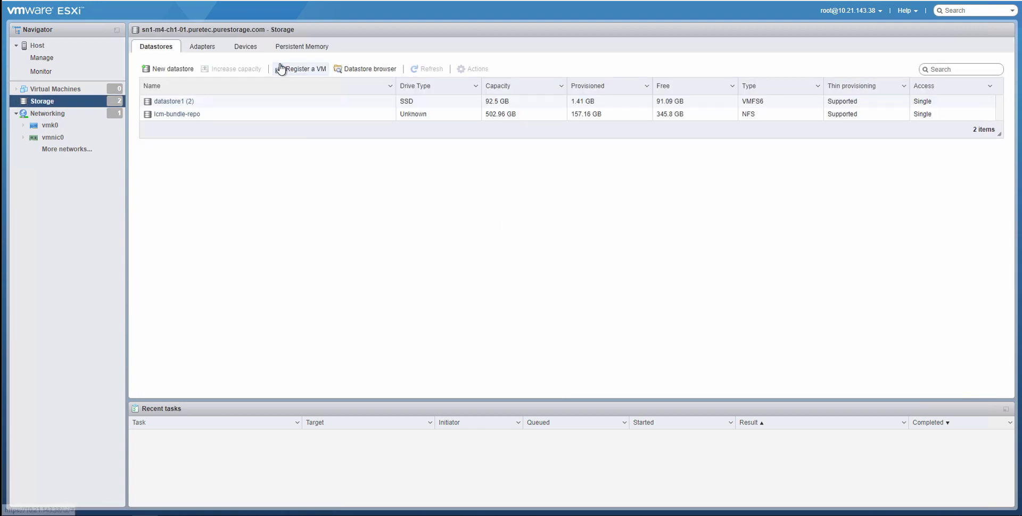
{"action": "left_click", "coordinate": [251, 48]}
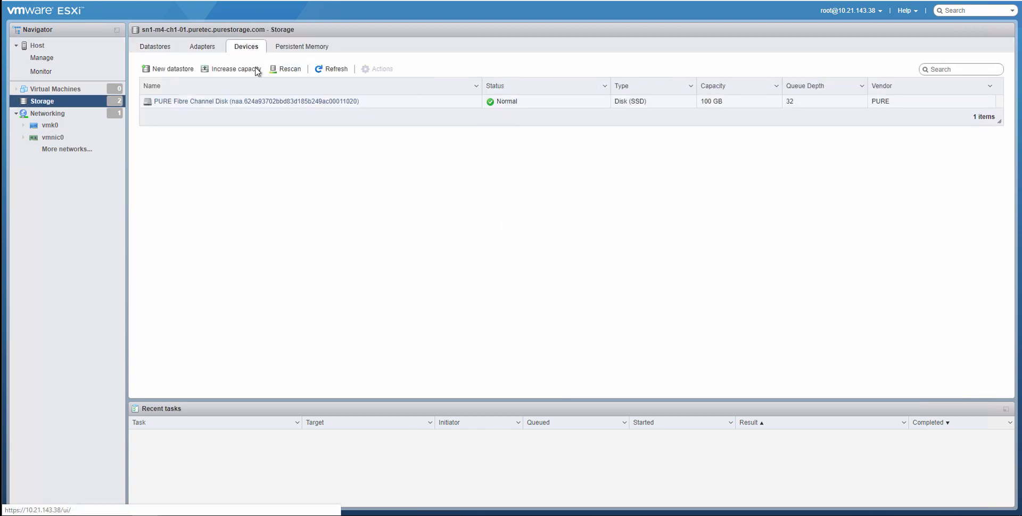
{"action": "left_click", "coordinate": [288, 72]}
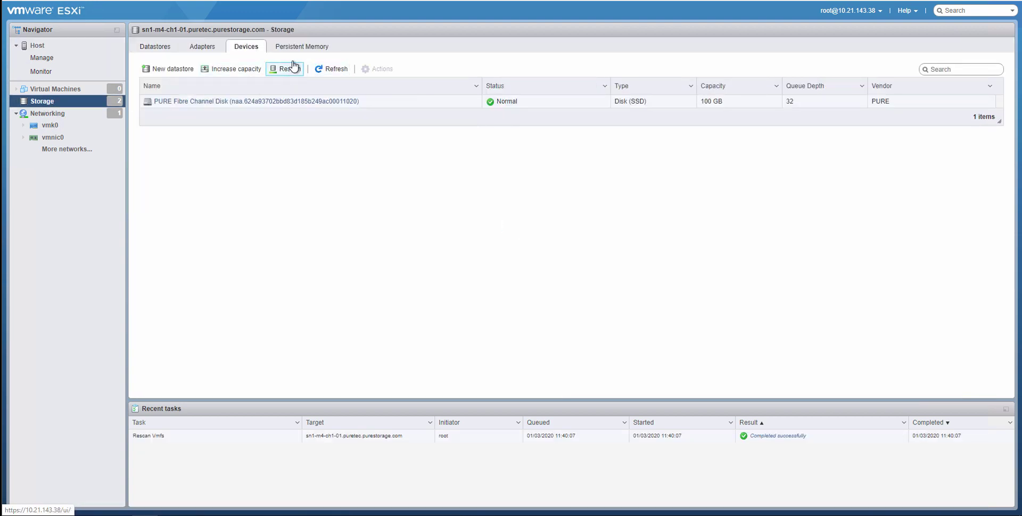
{"action": "left_click", "coordinate": [201, 48]}
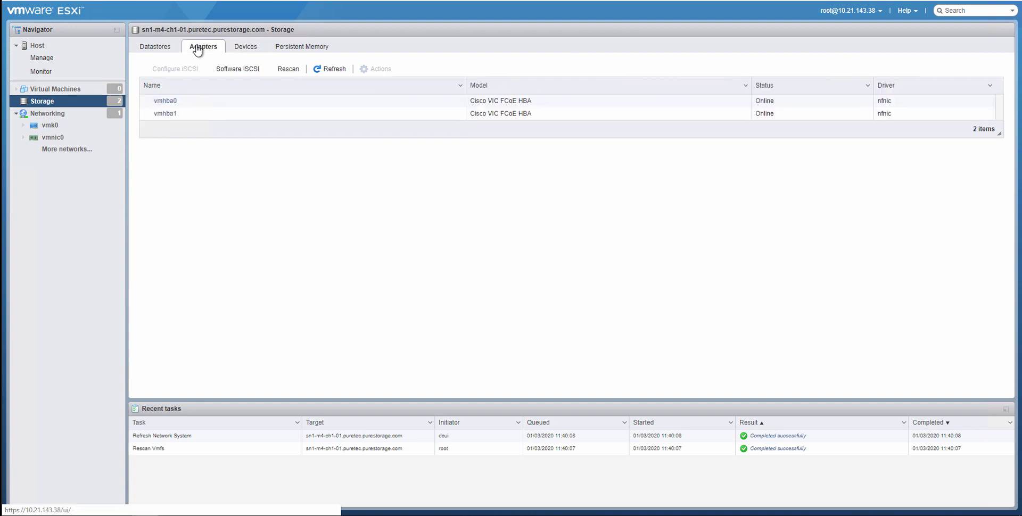
{"action": "left_click", "coordinate": [274, 70]}
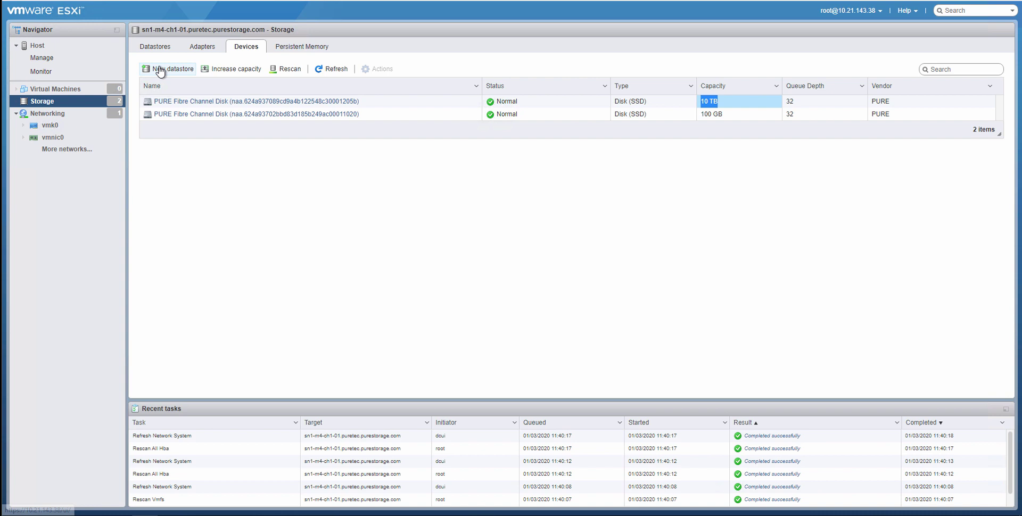
Create 10 TB VMFS 6 datastore vCF-AC on the full PURE disk and check its details.
{"action": "left_click", "coordinate": [160, 70]}
{"action": "left_click", "coordinate": [404, 181]}
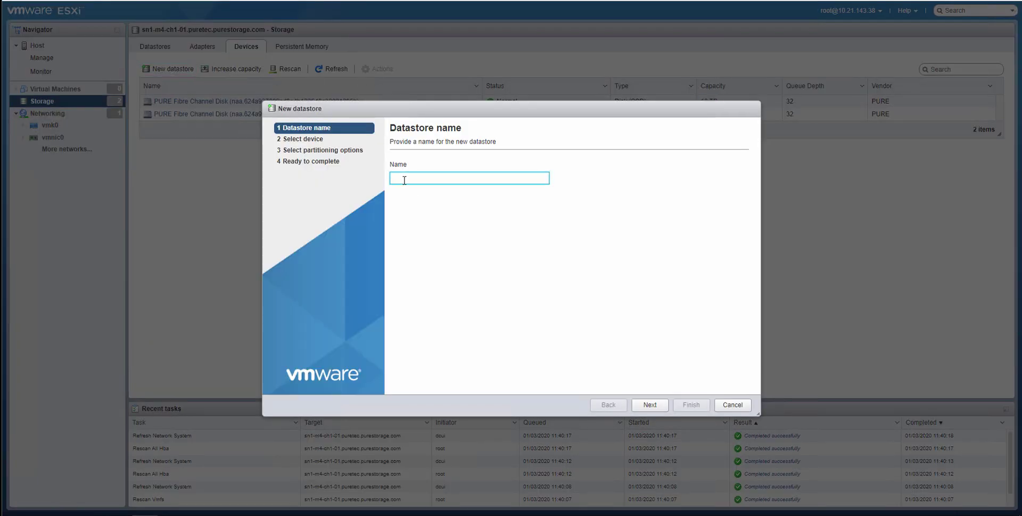
{"action": "left_click", "coordinate": [650, 405]}
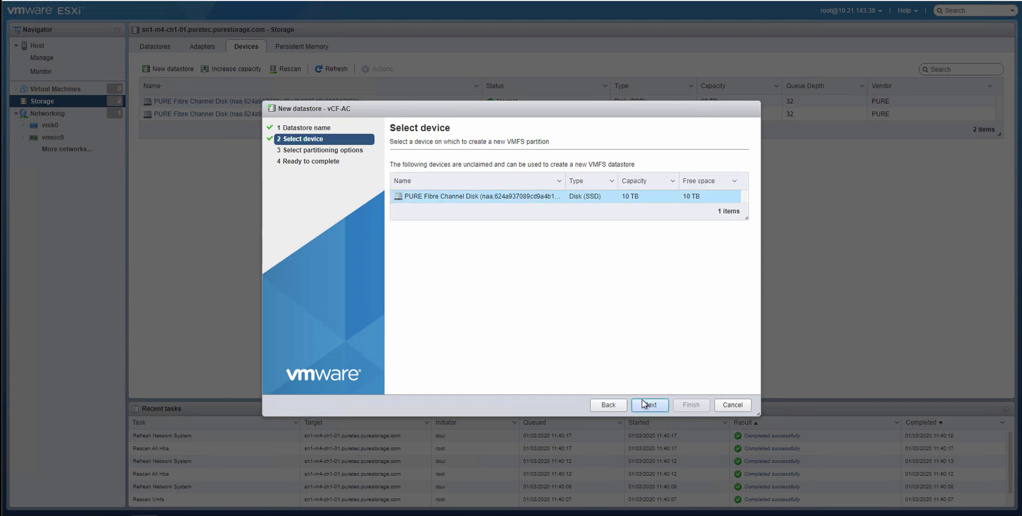
{"action": "left_click", "coordinate": [650, 405]}
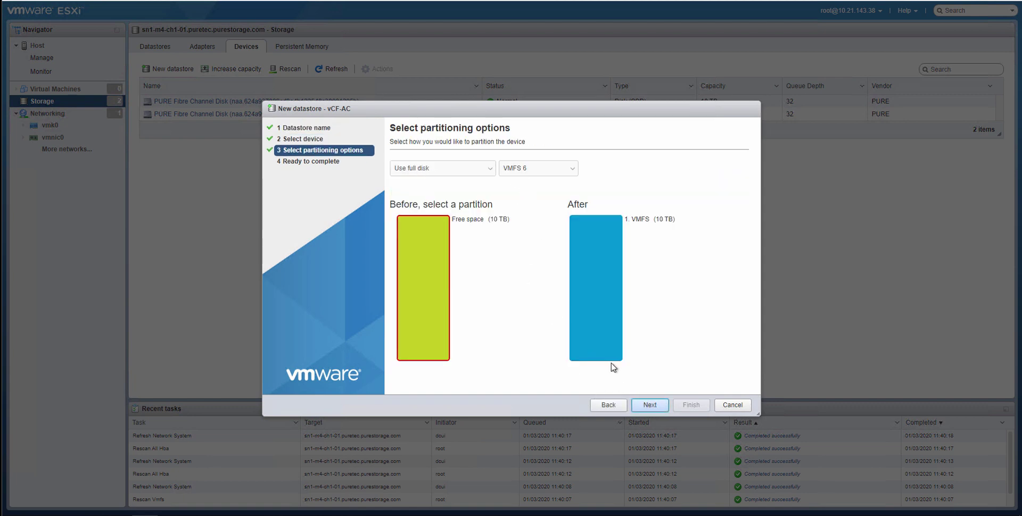
{"action": "left_click", "coordinate": [649, 405]}
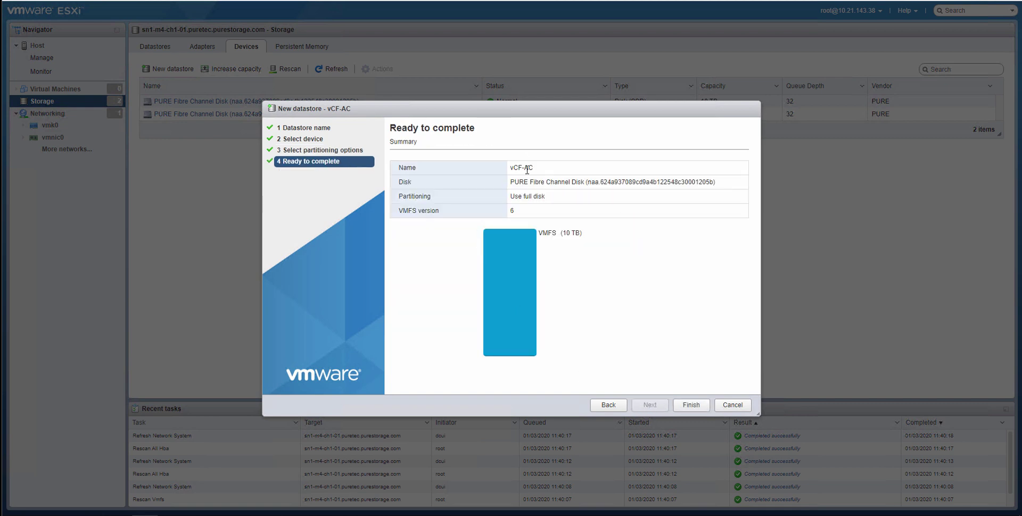
{"action": "left_click", "coordinate": [690, 405]}
{"action": "left_click", "coordinate": [593, 300]}
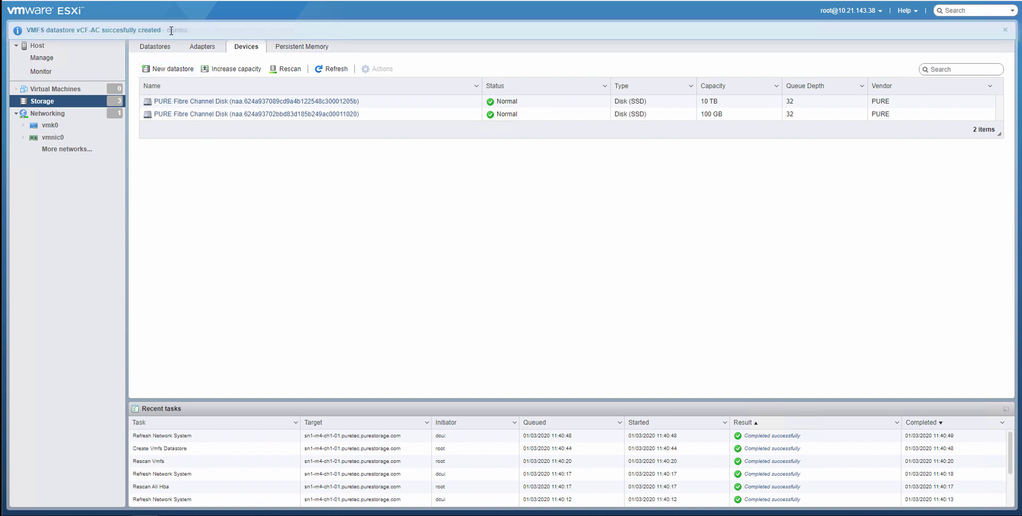
{"action": "left_click", "coordinate": [176, 30]}
{"action": "left_click", "coordinate": [158, 47]}
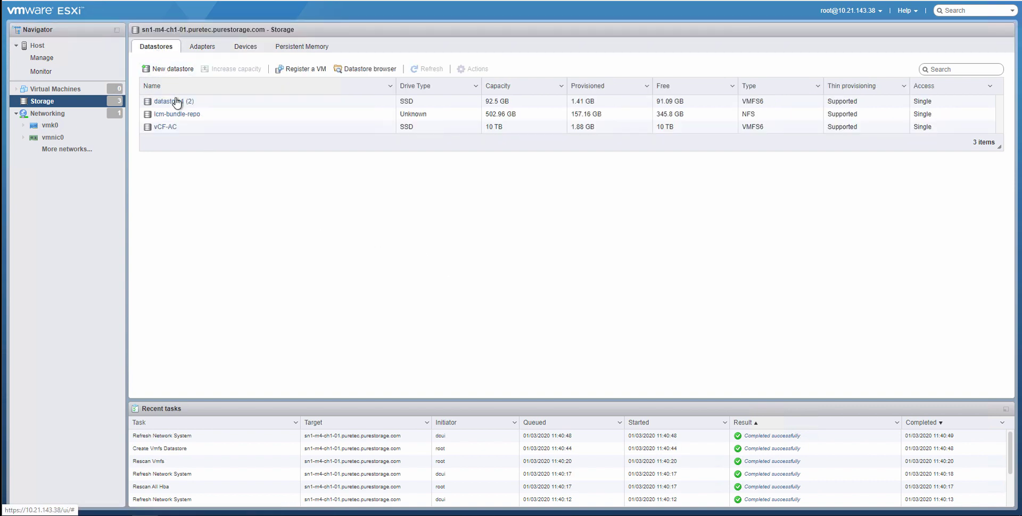
{"action": "left_click", "coordinate": [191, 129]}
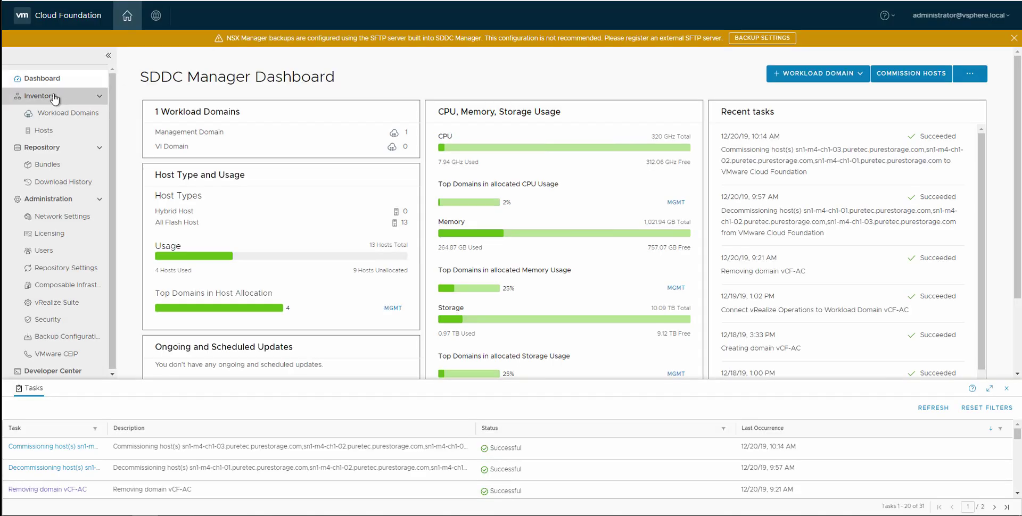
In SDDC Manager, start adding a new VI workload domain.
{"action": "left_click", "coordinate": [59, 113]}
{"action": "left_click", "coordinate": [920, 57]}
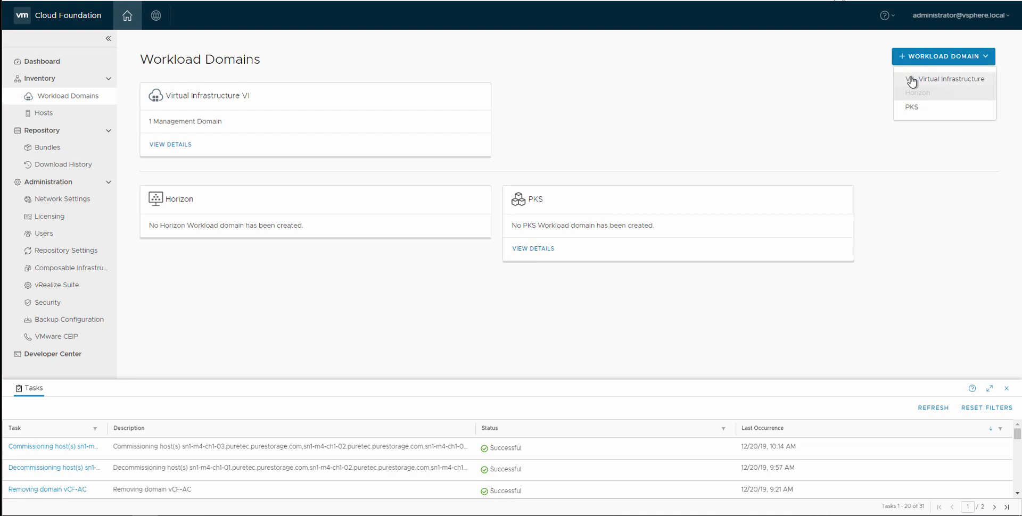
{"action": "left_click", "coordinate": [913, 76]}
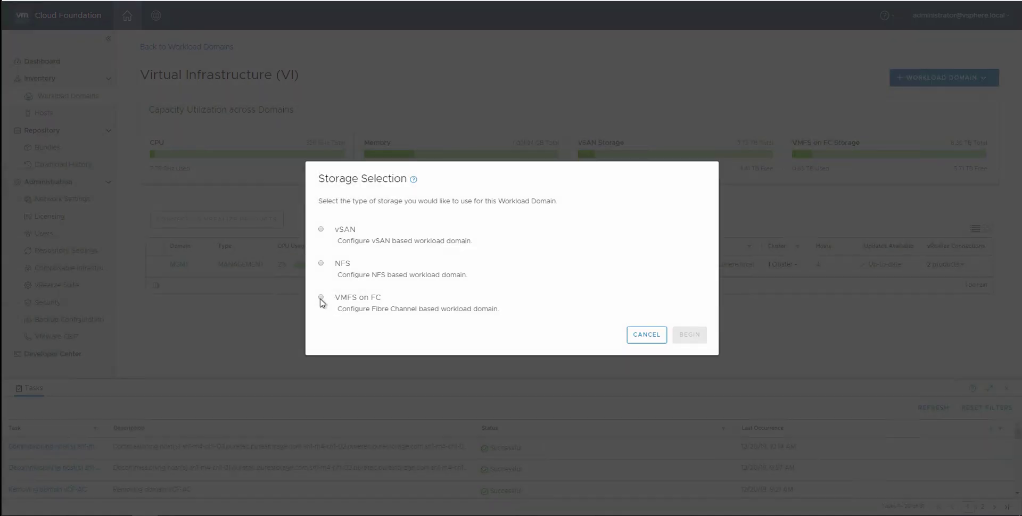
Choose VMFS on FC storage and name the virtual infrastructure PureStorage.
{"action": "left_click", "coordinate": [321, 299]}
{"action": "left_click", "coordinate": [689, 336]}
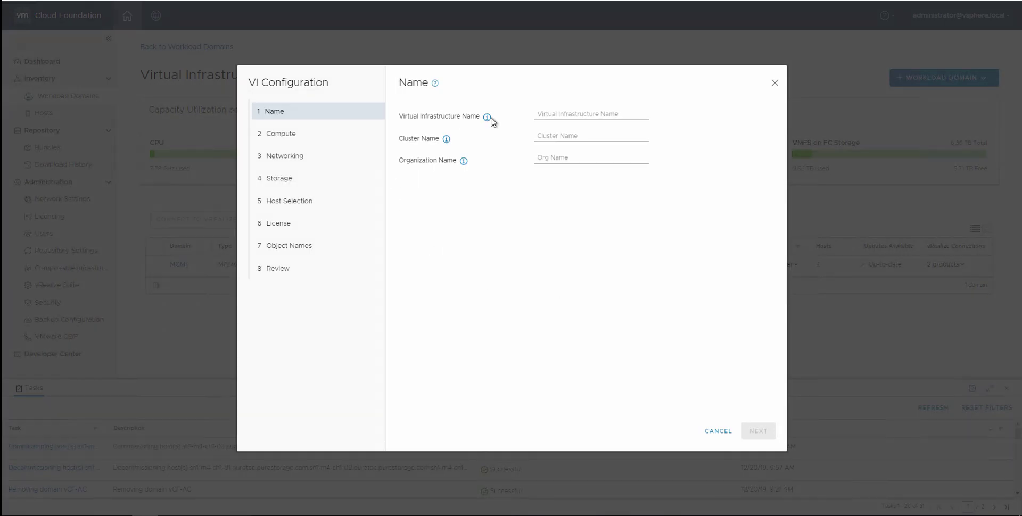
{"action": "left_click", "coordinate": [552, 114]}
{"action": "type", "text": "PureSt"}
{"action": "key", "text": "BackSpace"}
{"action": "key", "text": "BackSpace"}
{"action": "type", "text": "ge"}
Set cluster name Oregon and organization name vCF-AC, then continue to Compute.
{"action": "key", "text": "Tab"}
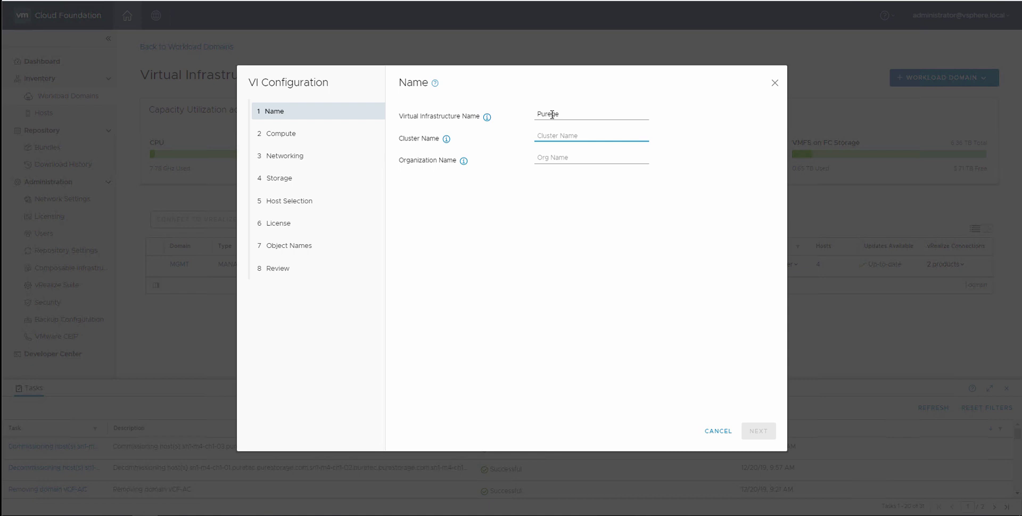
{"action": "type", "text": "Oregon"}
{"action": "key", "text": "Tab"}
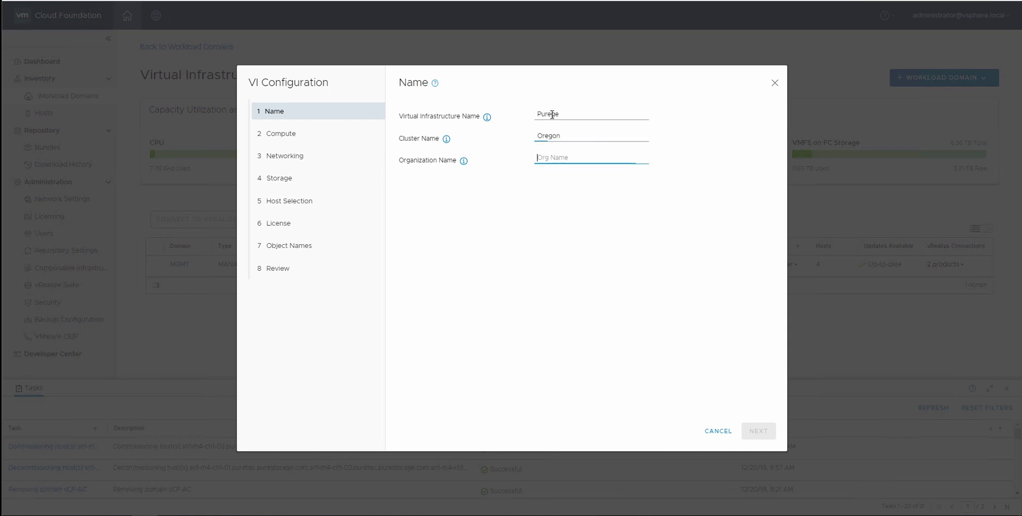
{"action": "type", "text": "vCF-AC"}
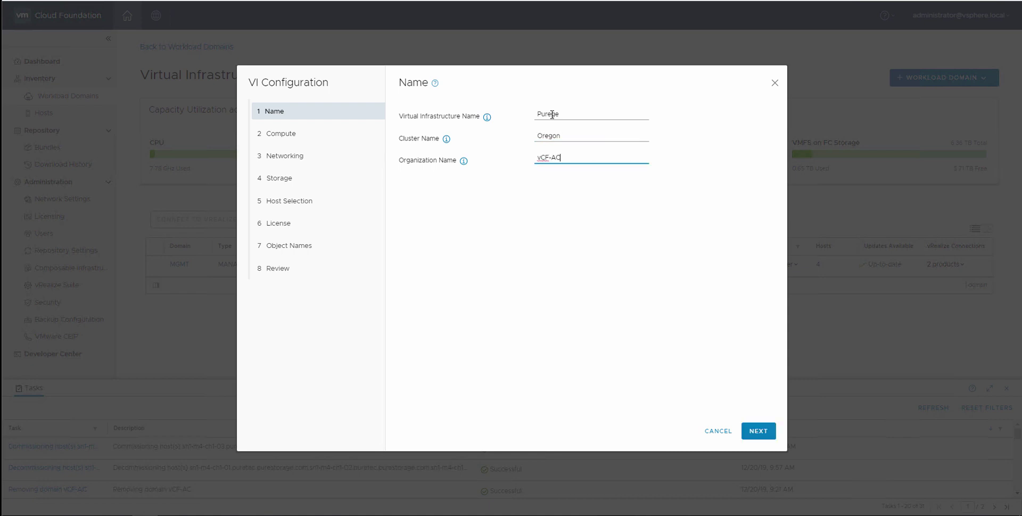
{"action": "key", "text": "Tab"}
{"action": "key", "text": "Return"}
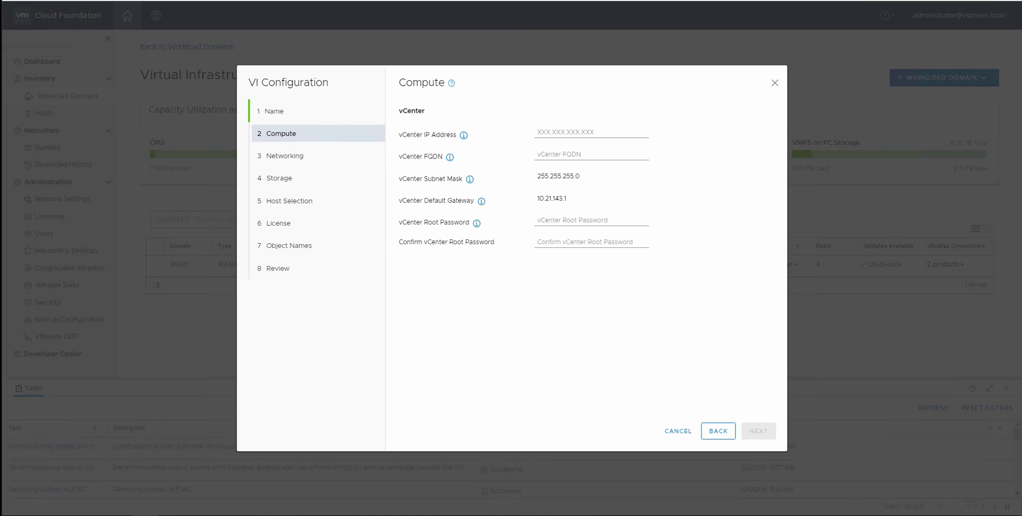
Enter vCenter FQDN vcsa-vcf-workload1, IP 10.21.143.140 and the vCenter root password.
{"action": "left_click", "coordinate": [577, 154]}
{"action": "key", "text": "ctrl+v"}
{"action": "left_click", "coordinate": [573, 131]}
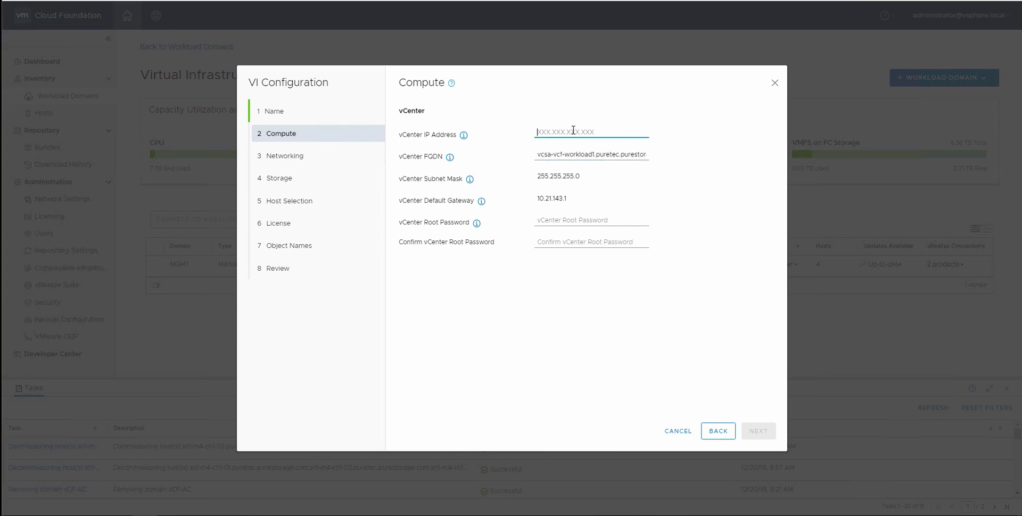
{"action": "type", "text": "10.21.143.14"}
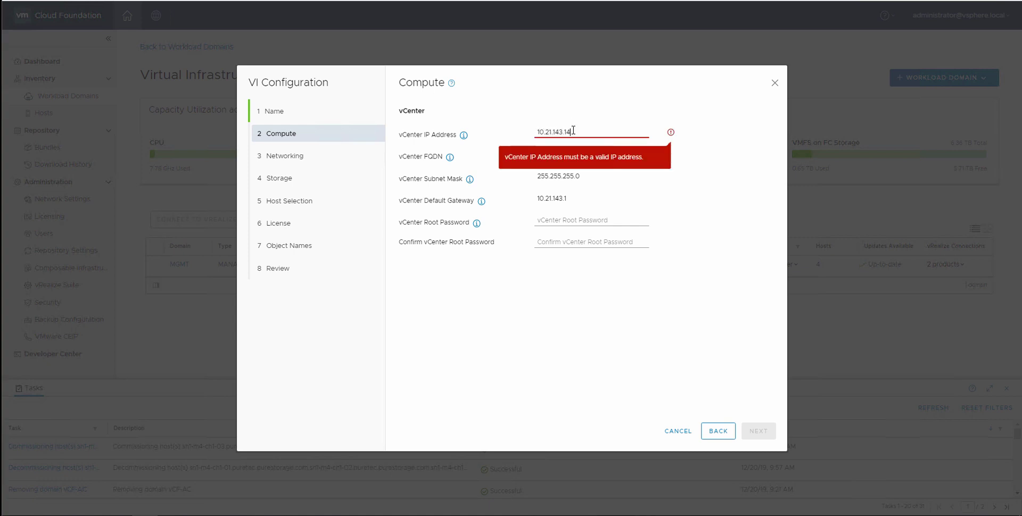
{"action": "type", "text": "0"}
{"action": "left_click", "coordinate": [591, 240]}
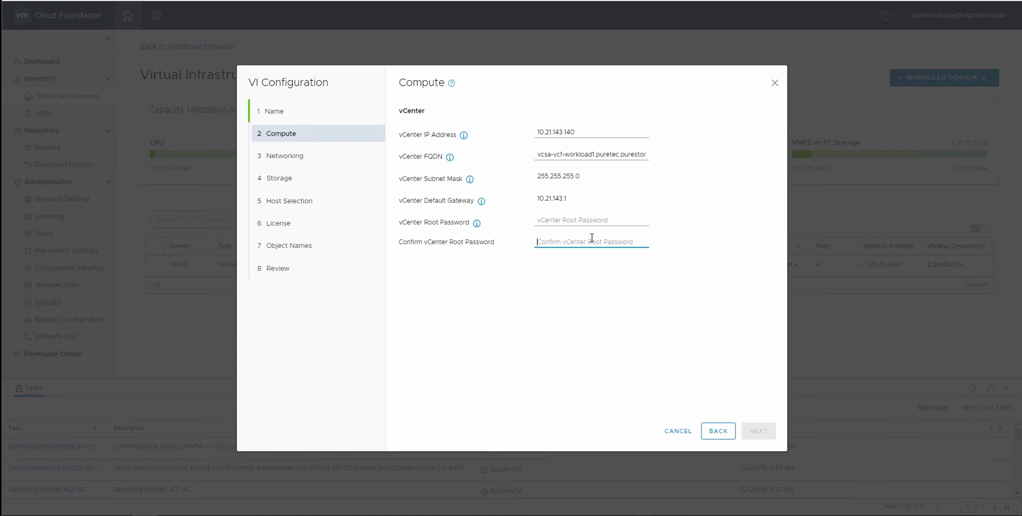
{"action": "key", "text": "shift+Tab"}
{"action": "type", "text": "VM"}
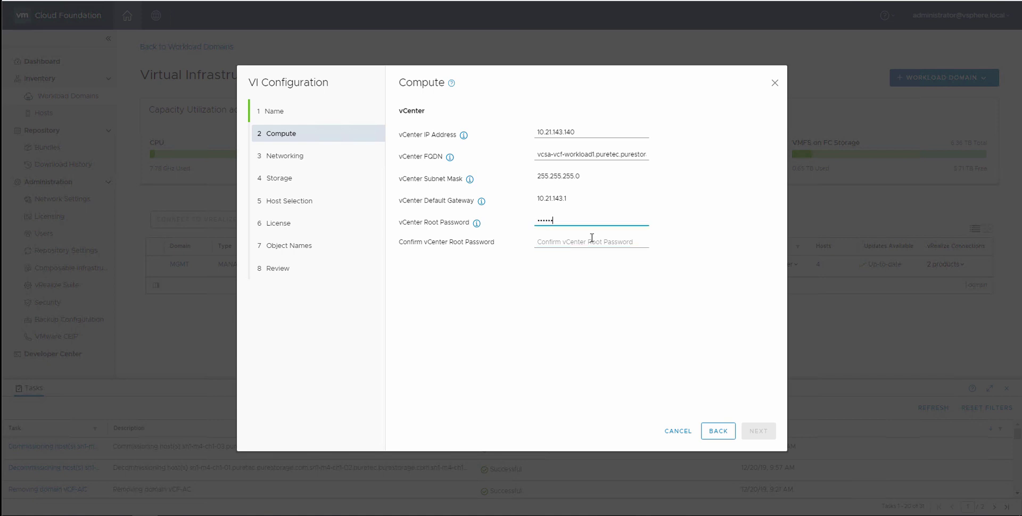
{"action": "key", "text": "Tab"}
Finish confirming the root password, then select NSX-T with VLAN ID 2143.
{"action": "type", "text": "VMwar"}
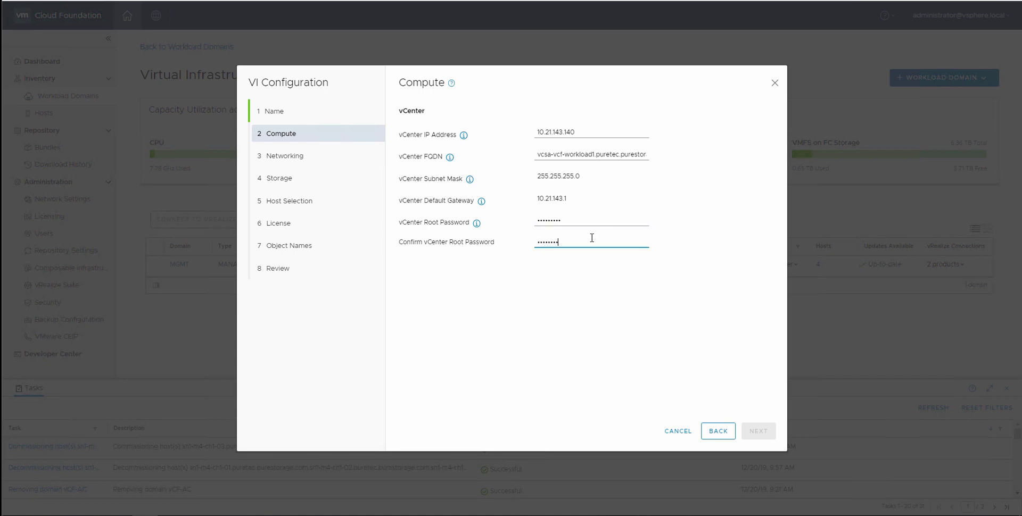
{"action": "left_click", "coordinate": [761, 431]}
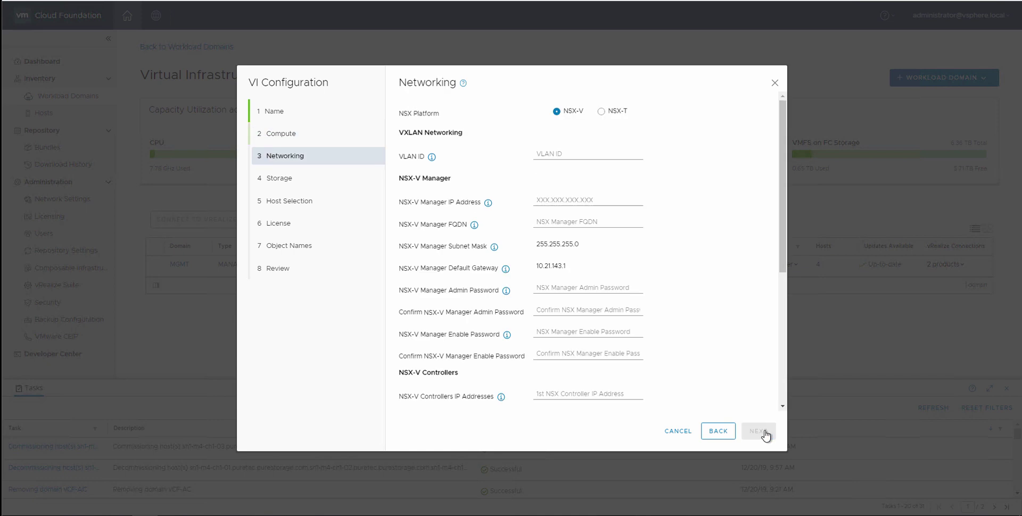
{"action": "left_click", "coordinate": [612, 111]}
{"action": "left_click", "coordinate": [576, 184]}
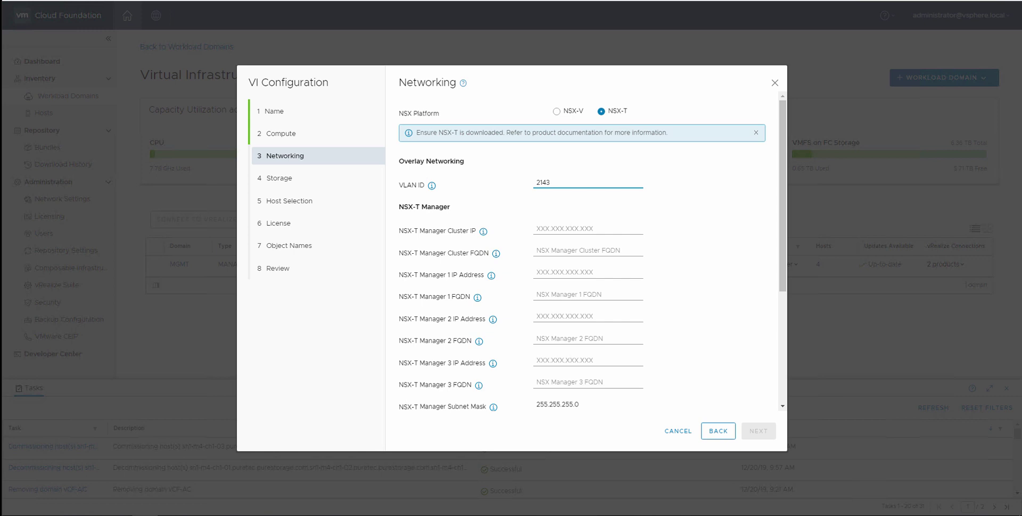
Paste 10.21.143.141 into the NSX-T cluster IP and all three manager IP fields.
{"action": "left_click", "coordinate": [597, 228]}
{"action": "type", "text": "10.21.143.141"}
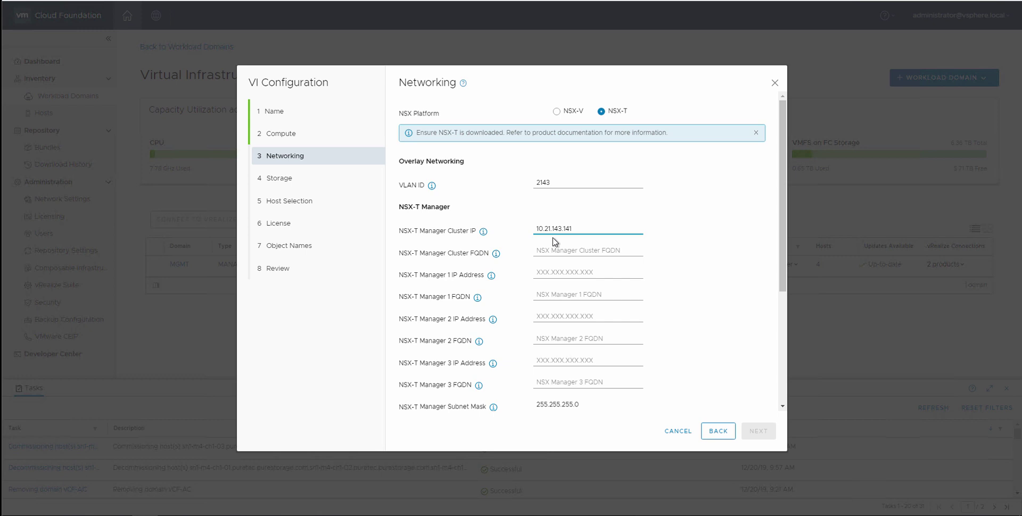
{"action": "left_click", "coordinate": [571, 273]}
{"action": "type", "text": "10.21.143.141"}
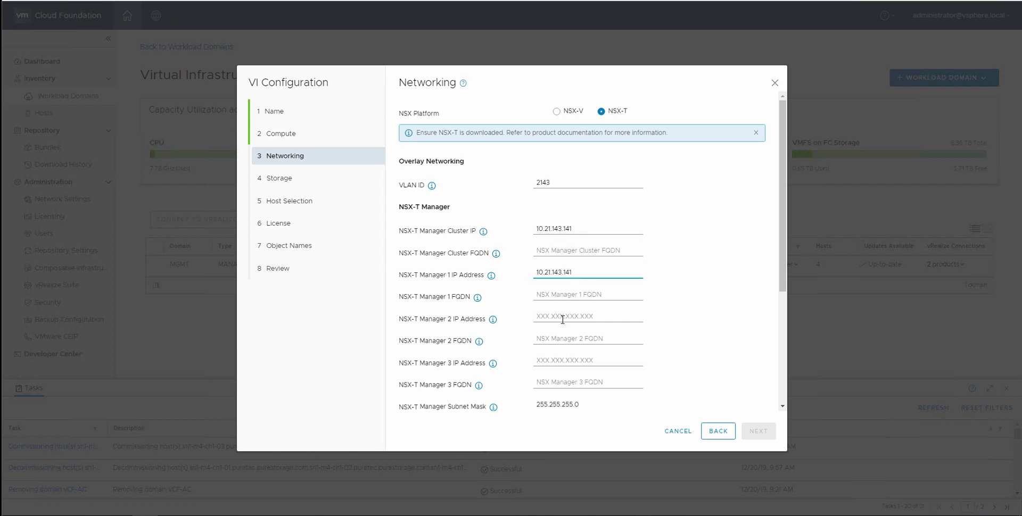
{"action": "left_click", "coordinate": [570, 317]}
{"action": "type", "text": "10.21.143.141"}
{"action": "left_click", "coordinate": [569, 361]}
{"action": "type", "text": "10.21.143.141"}
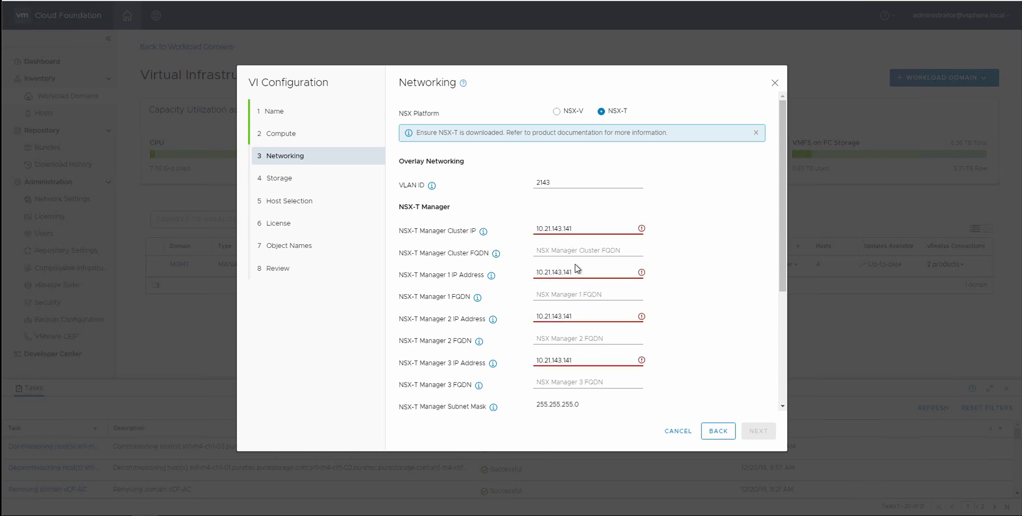
Correct the manager IPs to 10.21.143.142, .143 and .144.
{"action": "left_click", "coordinate": [576, 272]}
{"action": "key", "text": "BackSpace"}
{"action": "type", "text": "2"}
{"action": "left_click", "coordinate": [577, 317]}
{"action": "key", "text": "BackSpace"}
{"action": "type", "text": "3"}
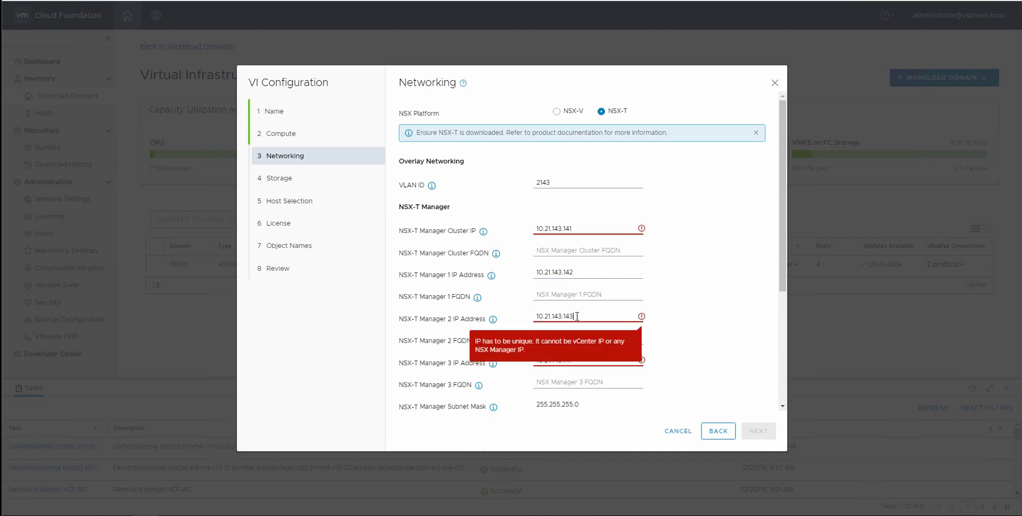
{"action": "left_click", "coordinate": [584, 359]}
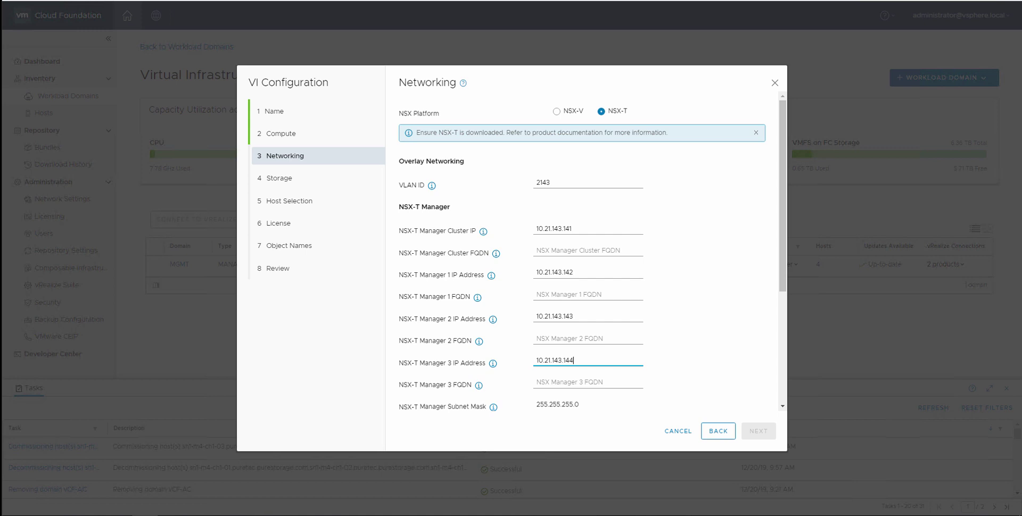
Paste the NSX-T cluster FQDN, and nsx-t-mgmt1 into all three manager FQDN fields.
{"action": "left_click", "coordinate": [563, 253]}
{"action": "key", "text": "ctrl+v"}
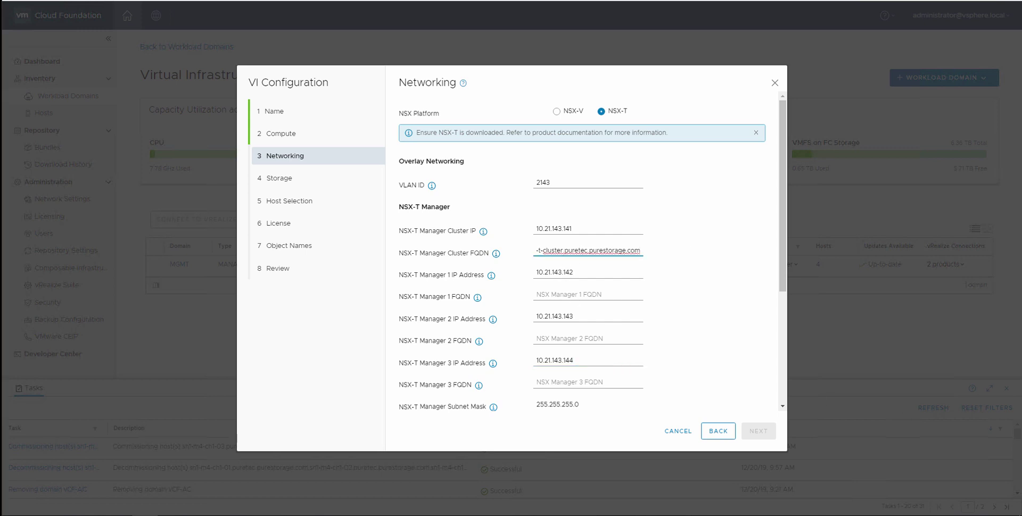
{"action": "left_click", "coordinate": [586, 297]}
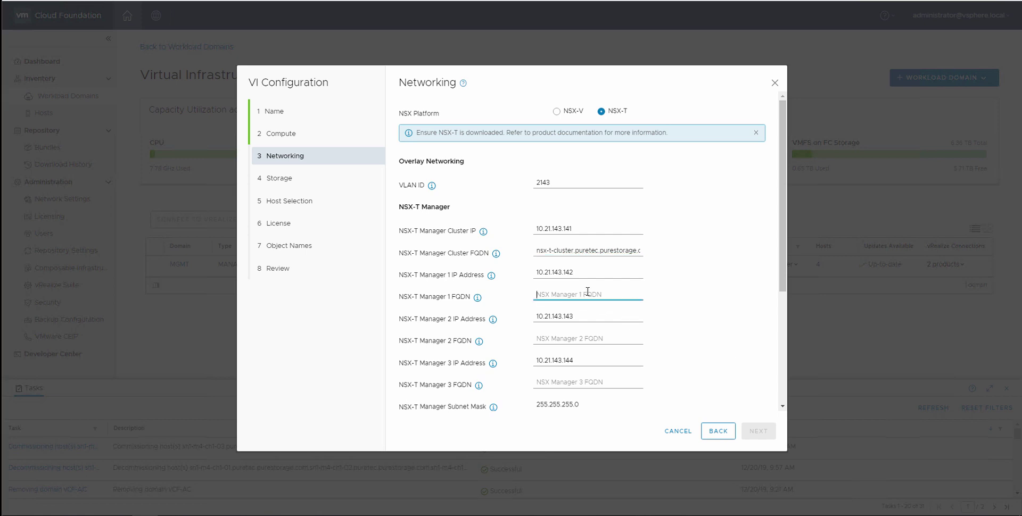
{"action": "type", "text": "nsx-t-mgmt1.puretec.purestorage.com"}
{"action": "left_click", "coordinate": [580, 341]}
{"action": "type", "text": "nsx-t-mgmt1.puretec.purestorage.com"}
{"action": "left_click", "coordinate": [585, 382]}
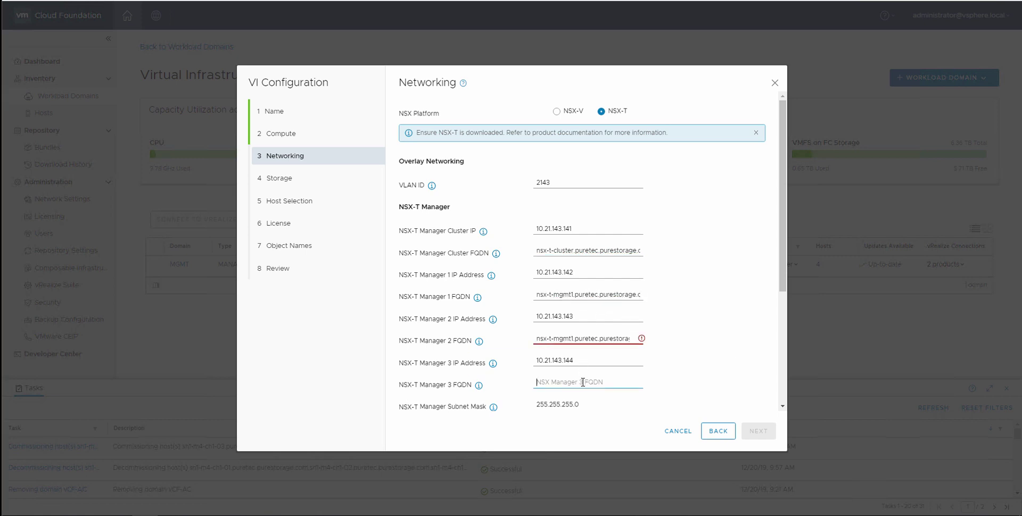
{"action": "type", "text": "nsx-t-mgmt1.puretec.purestorage.com"}
Change the manager 3 and manager 2 FQDNs to nsx-t-mgmt3 and nsx-t-mgmt2.
{"action": "left_click", "coordinate": [563, 382]}
{"action": "key", "text": "BackSpace"}
{"action": "type", "text": "3"}
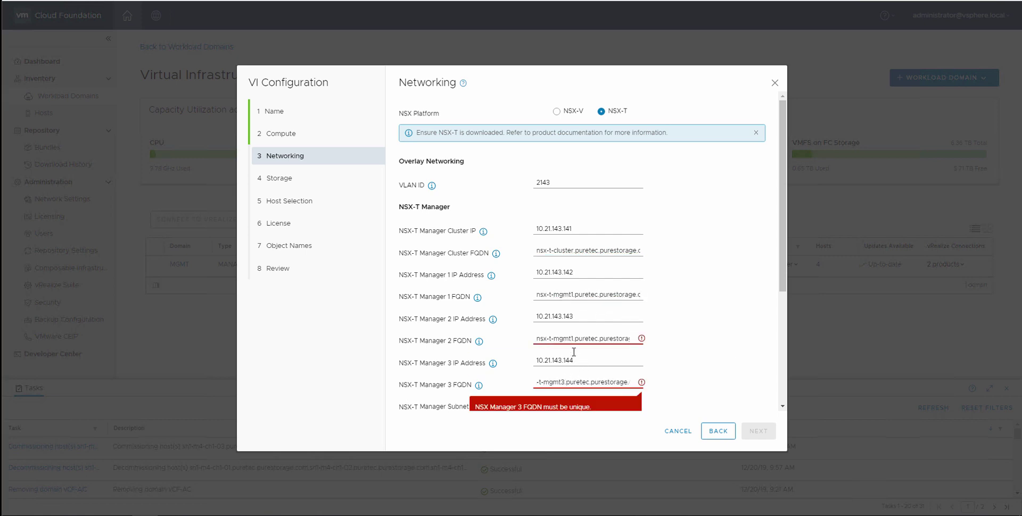
{"action": "left_click", "coordinate": [573, 339]}
{"action": "key", "text": "BackSpace"}
{"action": "type", "text": "2"}
Enter the NSX-T Manager admin password and its confirmation.
{"action": "scroll", "coordinate": [780, 297], "scroll_direction": "down", "scroll_amount": 4}
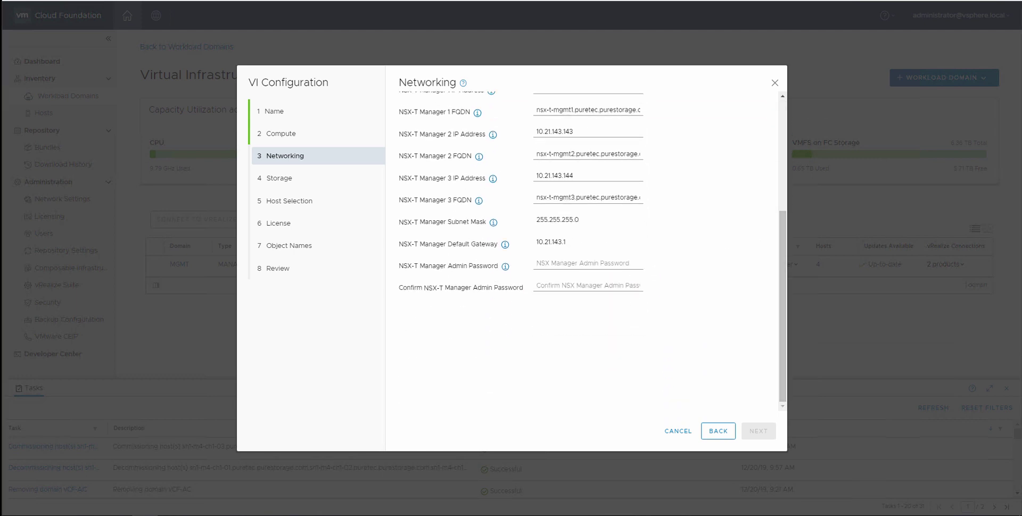
{"action": "left_click", "coordinate": [543, 263]}
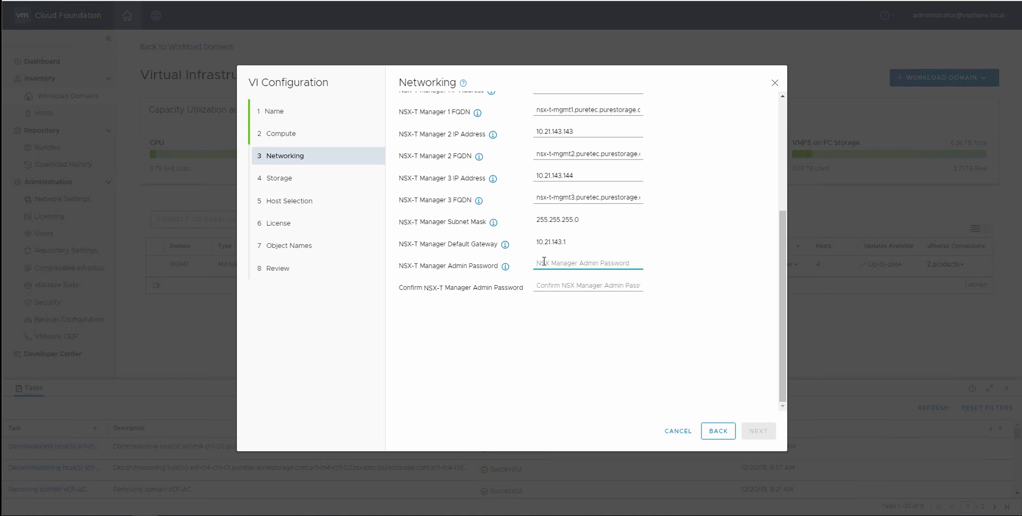
{"action": "key", "text": "ctrl+v"}
{"action": "left_click", "coordinate": [558, 282]}
{"action": "key", "text": "ctrl+v"}
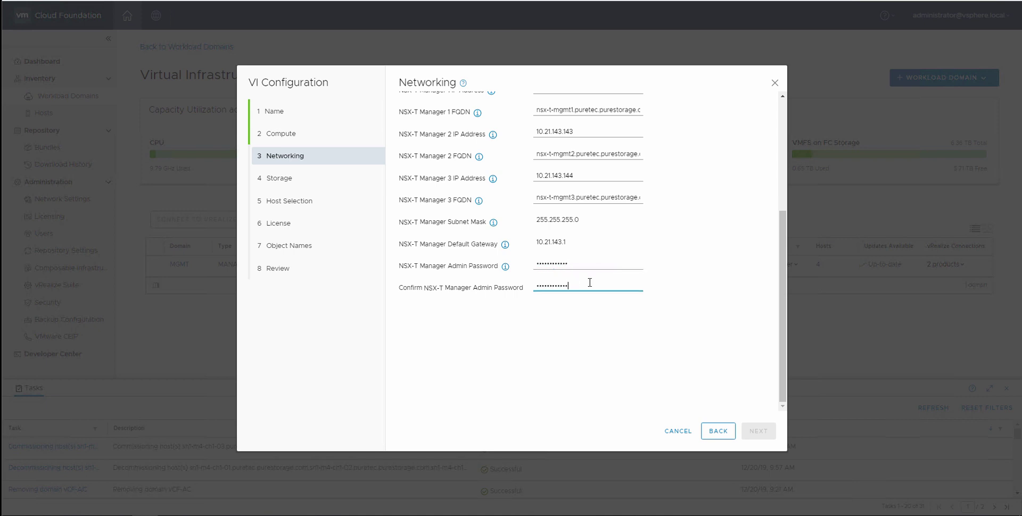
Name the FC datastore vCF-AC, select all three sn1-m4 hosts, and pass the License step.
{"action": "left_click", "coordinate": [758, 431]}
{"action": "left_click", "coordinate": [535, 123]}
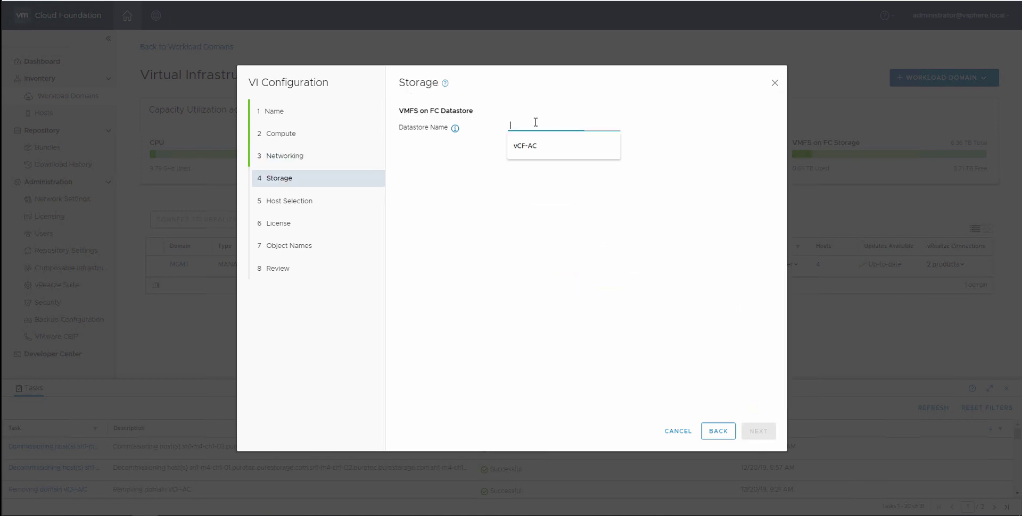
{"action": "left_click", "coordinate": [531, 145]}
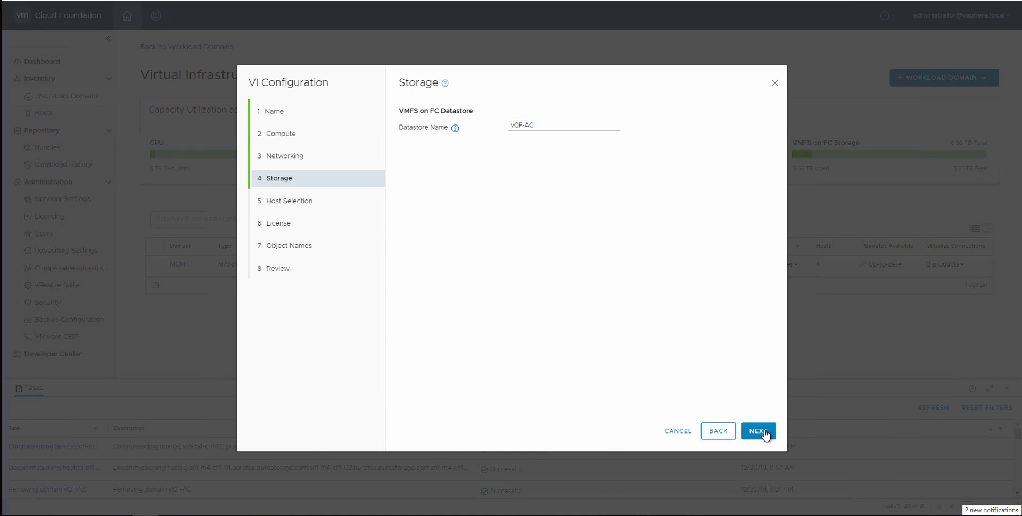
{"action": "left_click", "coordinate": [762, 431]}
{"action": "left_click", "coordinate": [409, 226]}
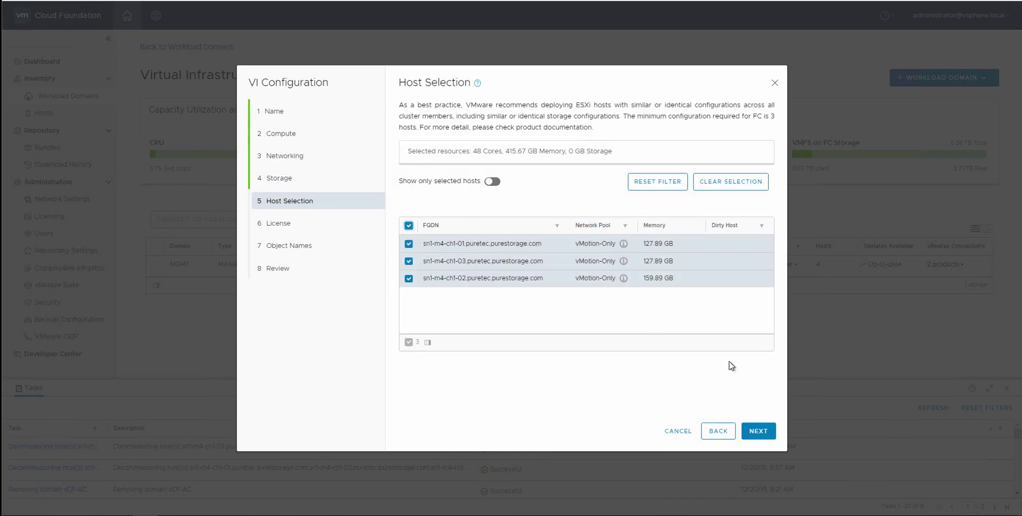
{"action": "left_click", "coordinate": [759, 432]}
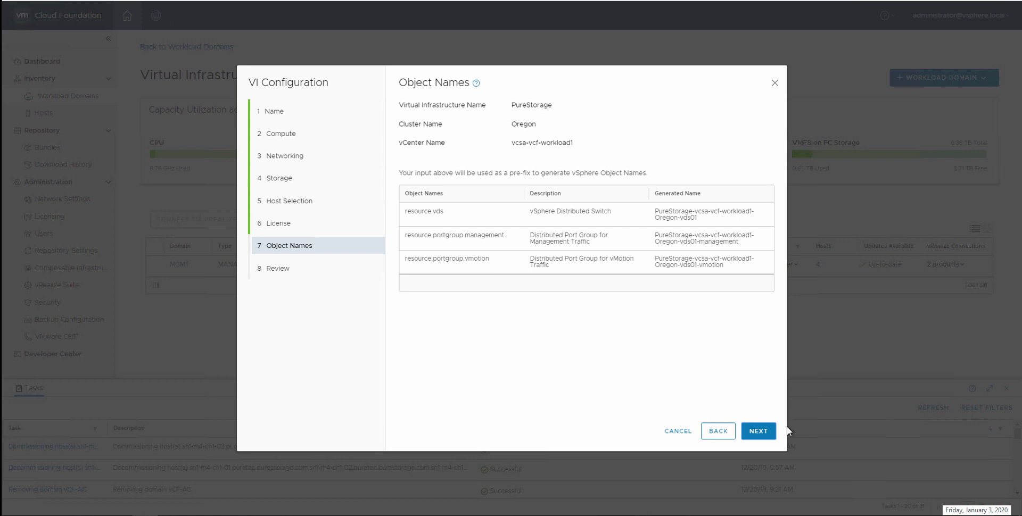
Review the summary, finish creating the PureStorage domain, and refresh the task list.
{"action": "left_click", "coordinate": [767, 435]}
{"action": "scroll", "coordinate": [737, 221], "scroll_direction": "down", "scroll_amount": 3}
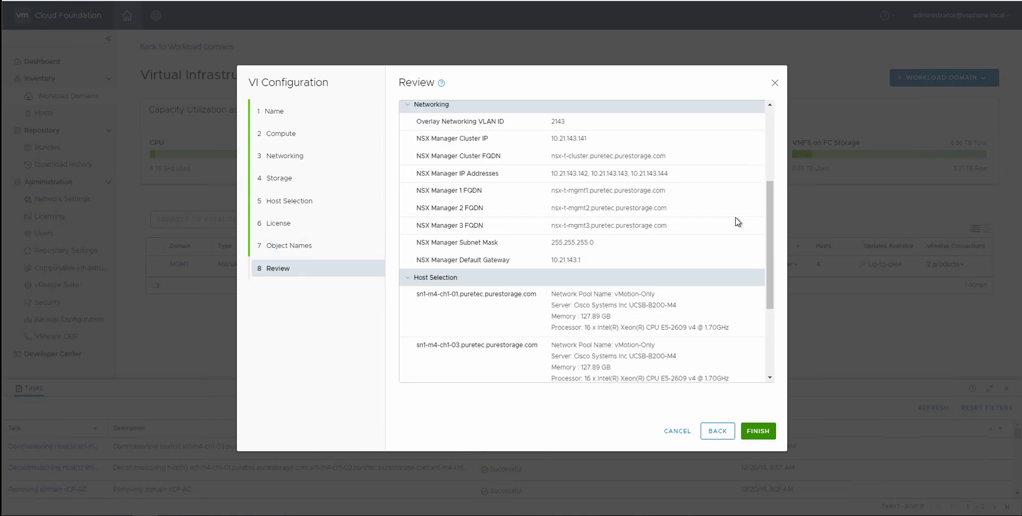
{"action": "scroll", "coordinate": [736, 222], "scroll_direction": "down", "scroll_amount": 2}
{"action": "scroll", "coordinate": [734, 224], "scroll_direction": "up", "scroll_amount": 1}
{"action": "scroll", "coordinate": [735, 226], "scroll_direction": "down", "scroll_amount": 1}
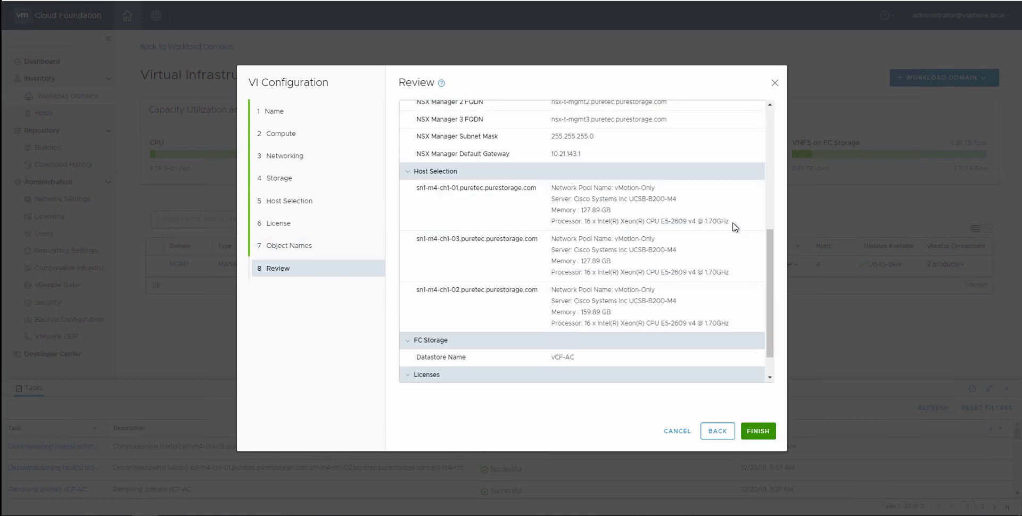
{"action": "left_click", "coordinate": [757, 431]}
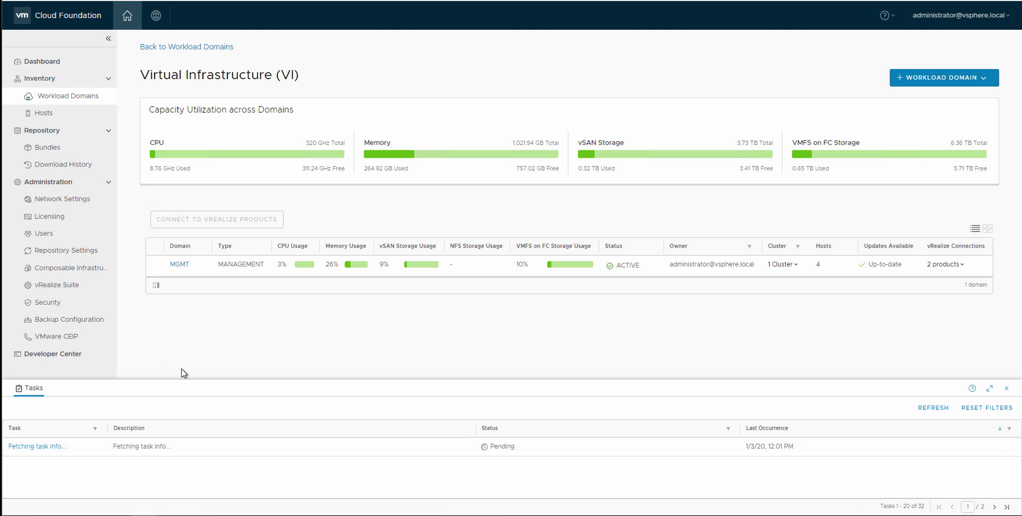
{"action": "left_click", "coordinate": [933, 409]}
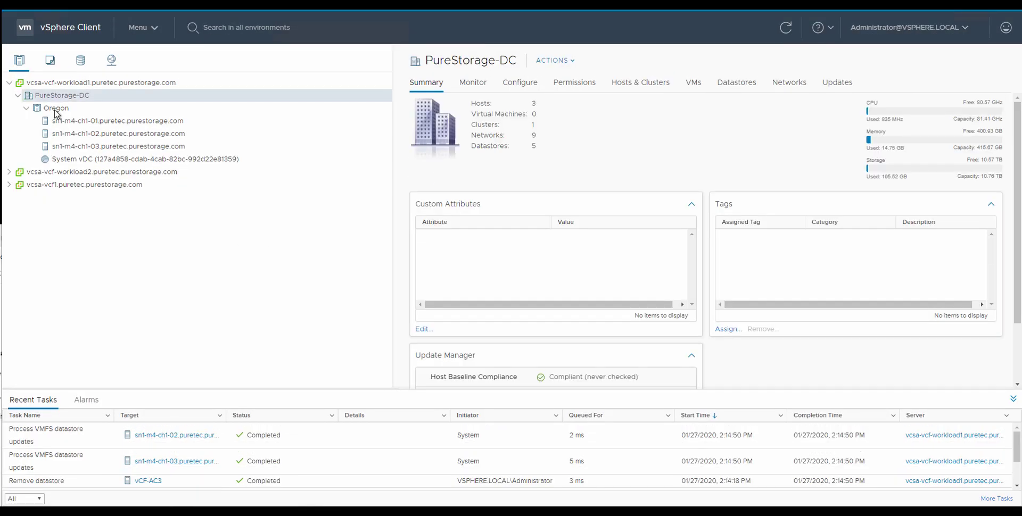
Show datastore vCF-AC's summary down to its FlashArray panel: pod vCF-AC on X70-Mixed and X70-FC.
{"action": "left_click", "coordinate": [81, 62]}
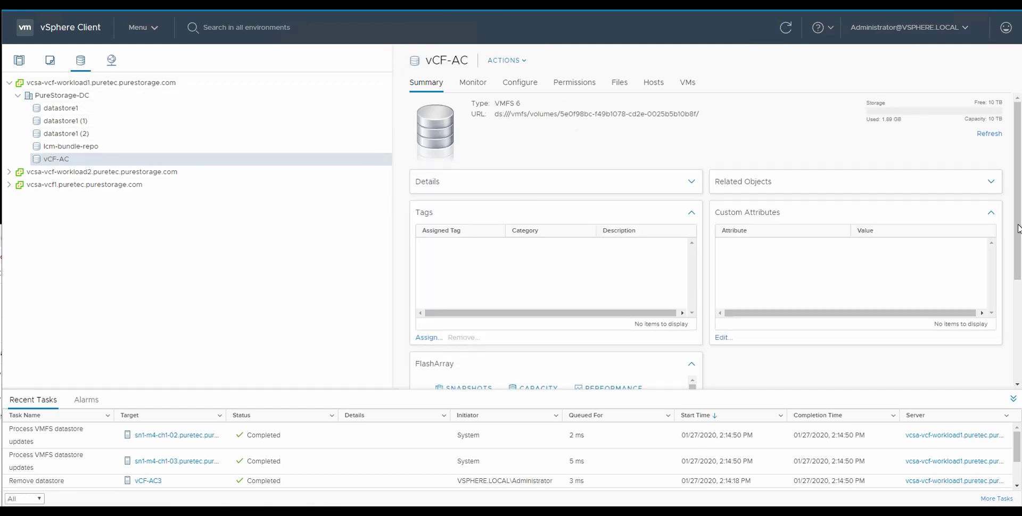
{"action": "left_click_drag", "start_coordinate": [1018, 234], "coordinate": [1017, 337]}
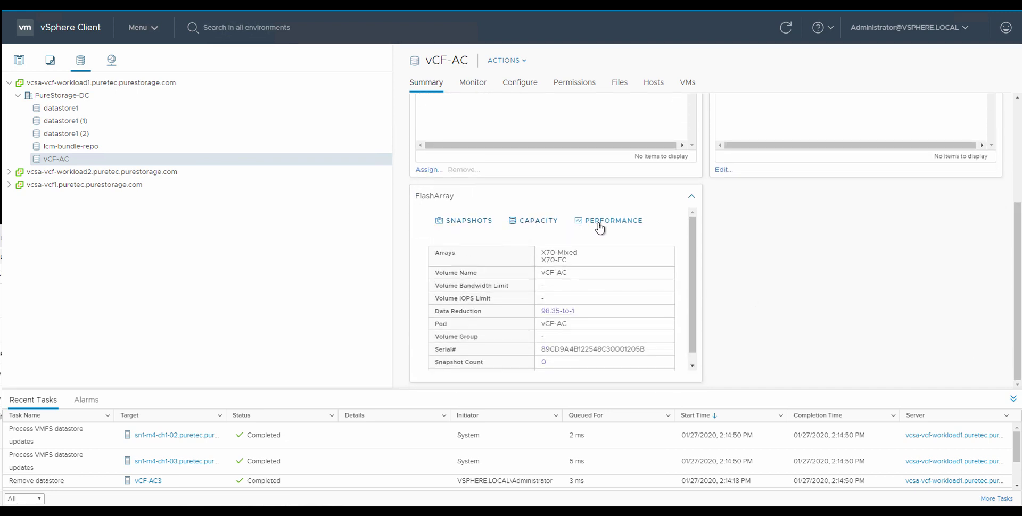
{"action": "triple_click", "coordinate": [564, 264]}
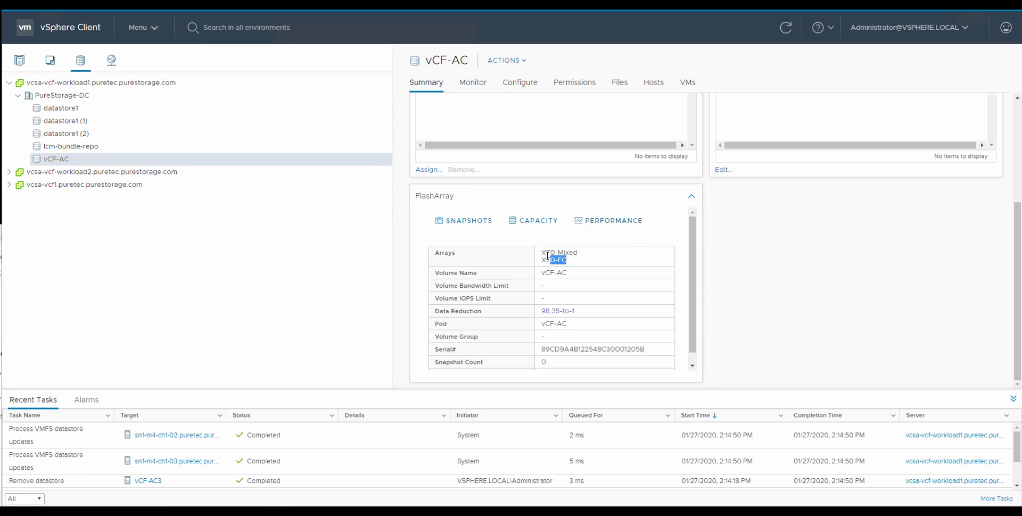
{"action": "left_click", "coordinate": [584, 266]}
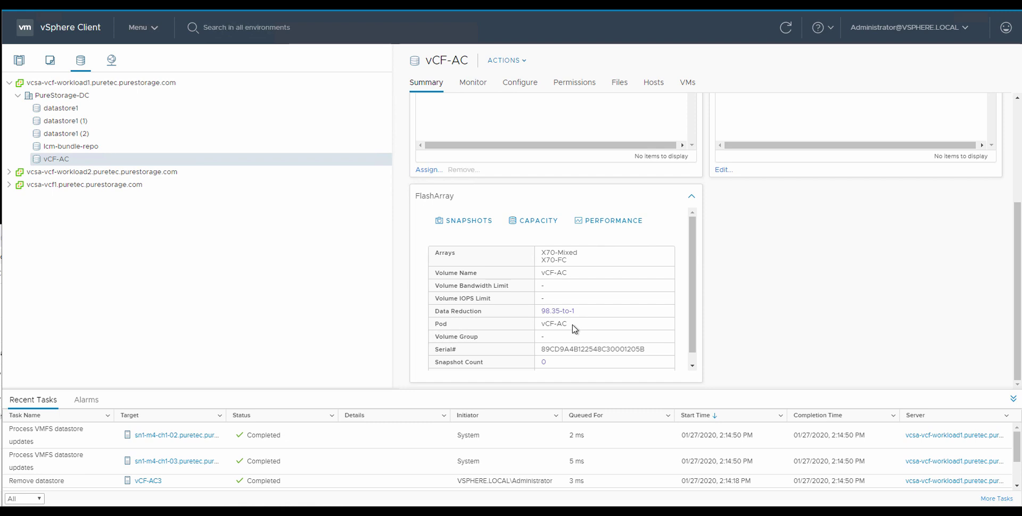
{"action": "triple_click", "coordinate": [543, 326]}
{"action": "left_click", "coordinate": [581, 327]}
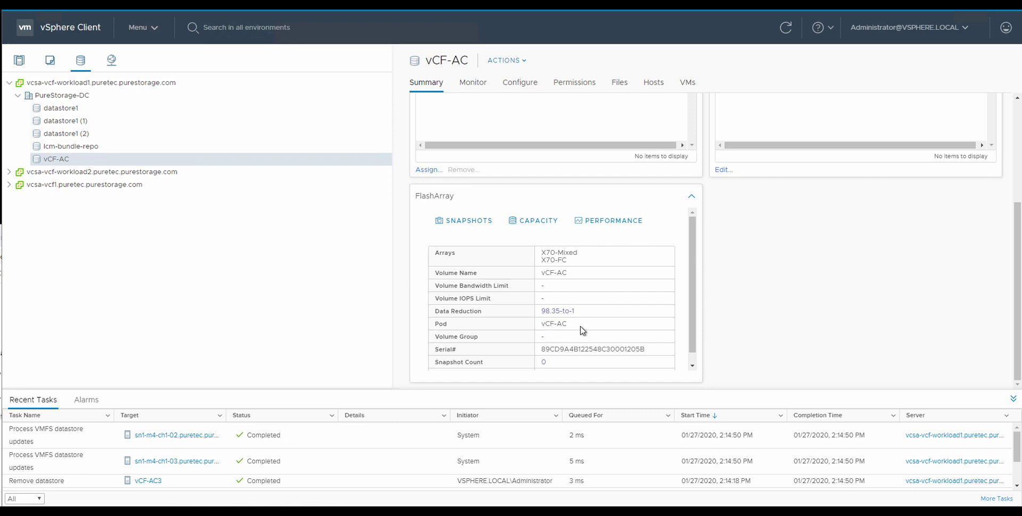